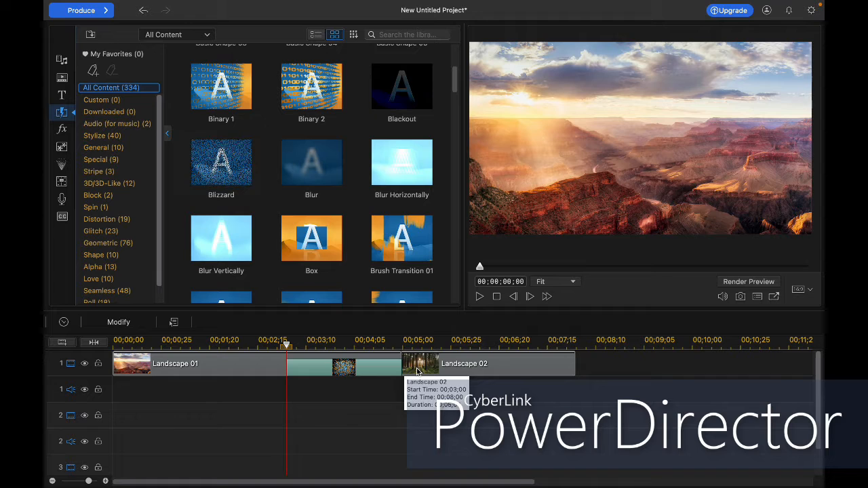
# - Undo the added Blizzard transition and return the playhead to the start of the timeline
pyautogui.press('super+z')
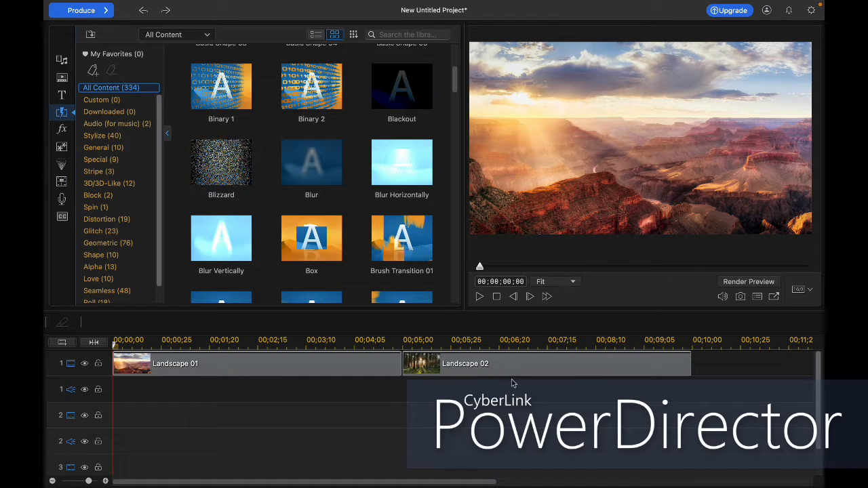
pyautogui.click(710, 347)
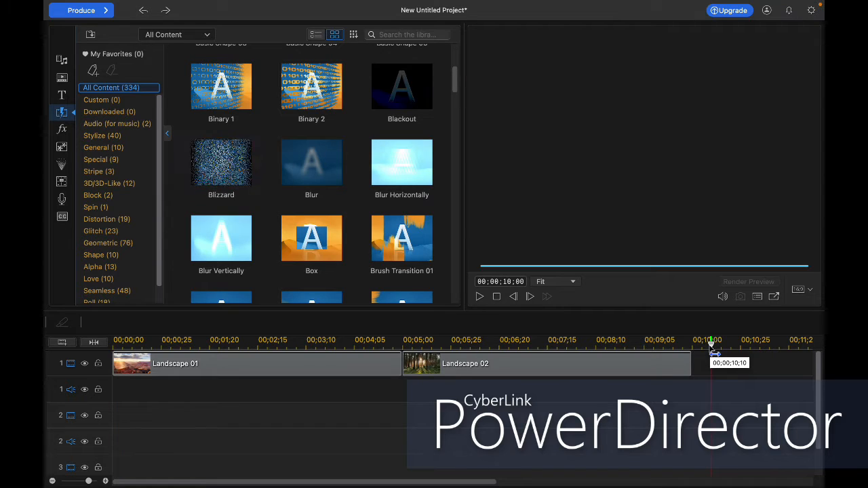
pyautogui.moveTo(710, 346); pyautogui.dragTo(101, 351)
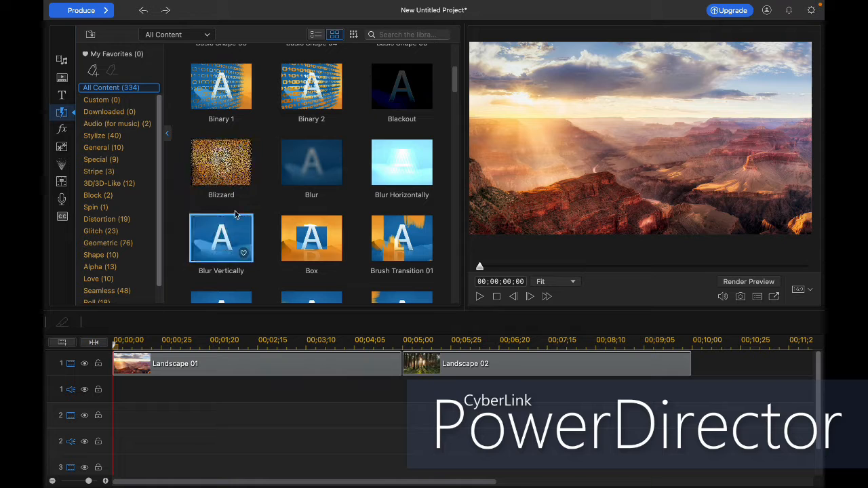
# - Add the Blizzard transition between Landscape 01 and Landscape 02, with Cross behavior and a duration of 1 second
pyautogui.moveTo(218, 177); pyautogui.dragTo(407, 364)
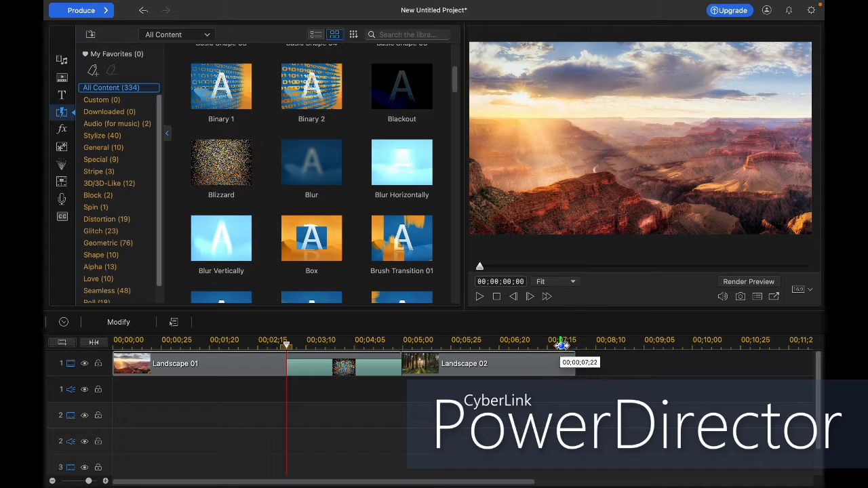
pyautogui.rightClick(389, 372)
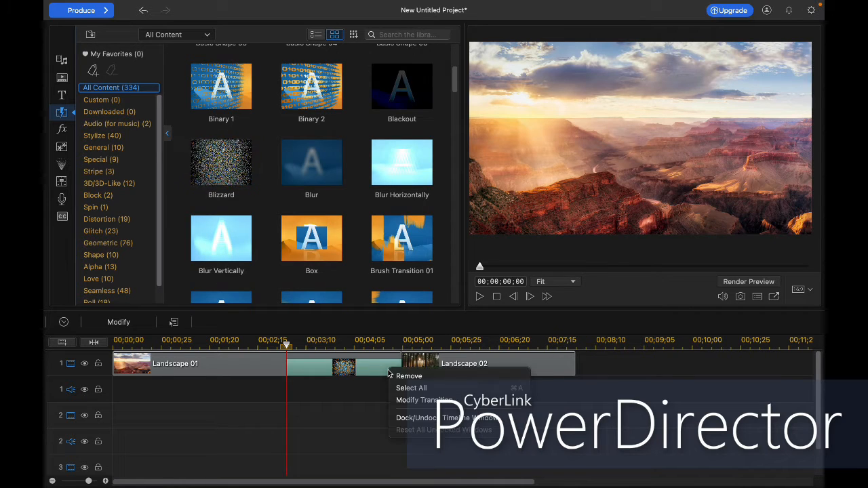
pyautogui.click(417, 400)
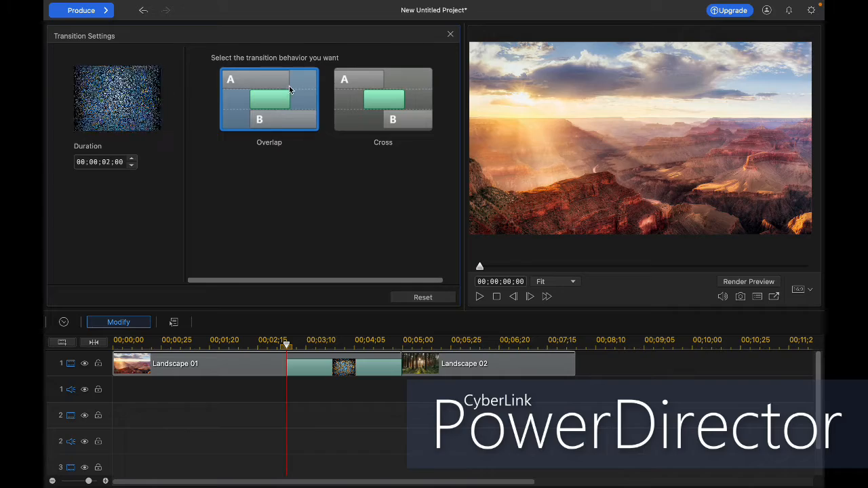
pyautogui.click(363, 119)
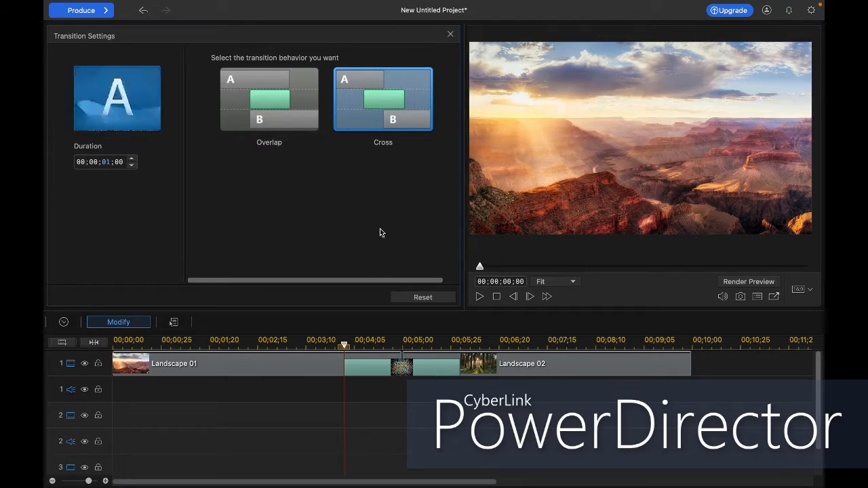
pyautogui.click(451, 35)
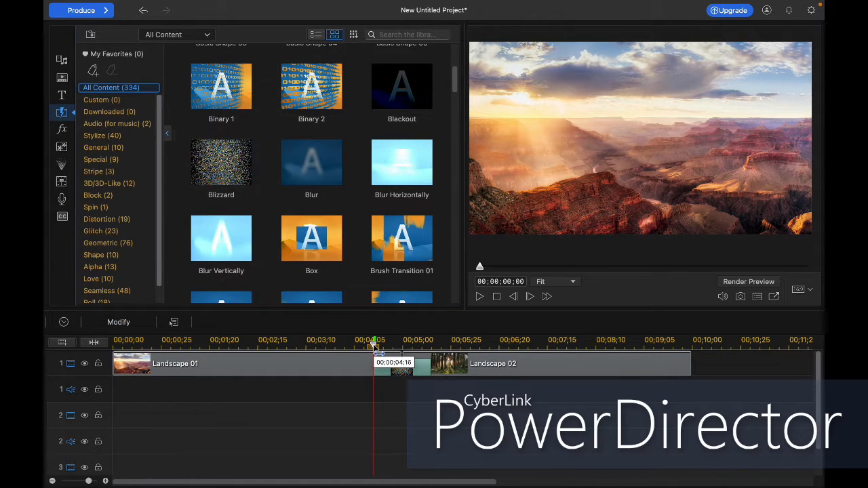
# - Play the timeline from the start past the transition to preview how the two landscape clips blend
pyautogui.moveTo(373, 345); pyautogui.dragTo(87, 312)
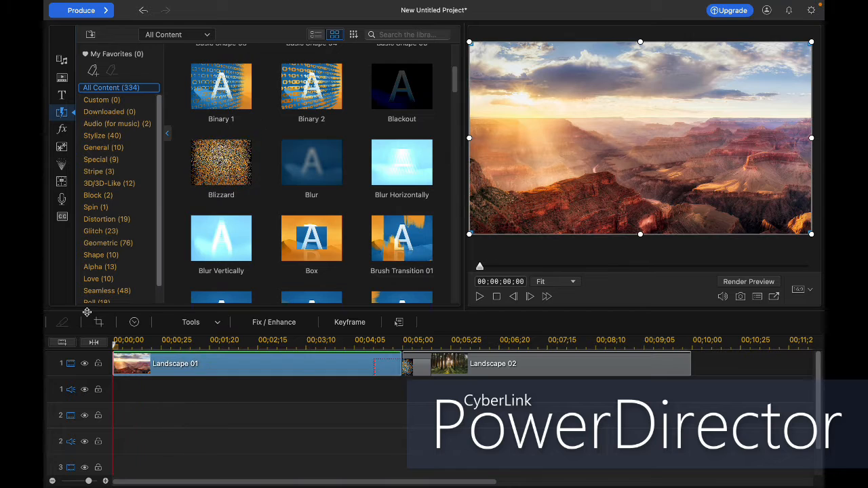
pyautogui.click(479, 296)
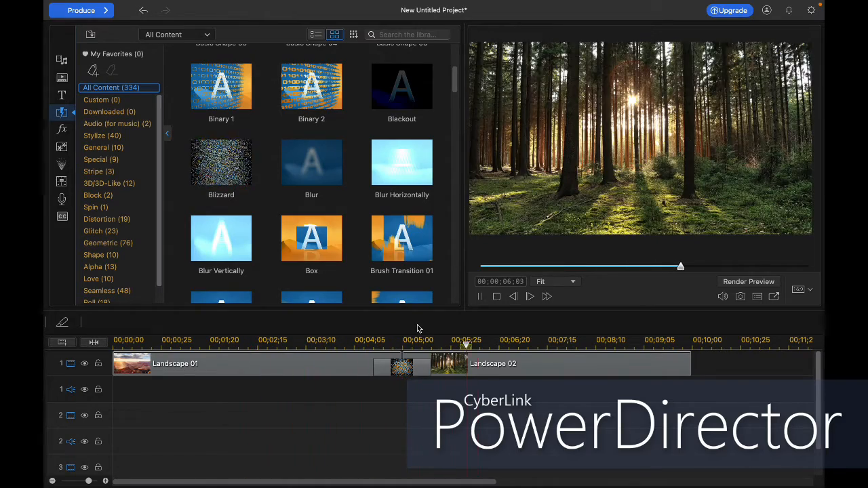
pyautogui.click(477, 299)
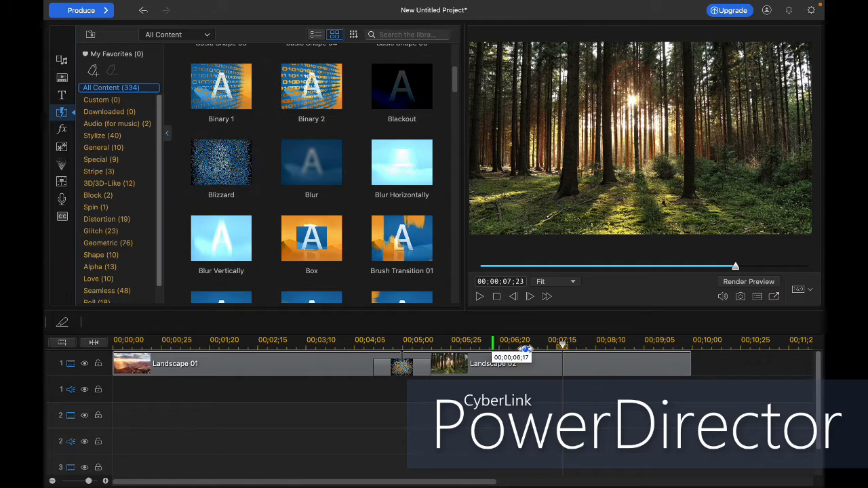
# - Add the Sporty title Extreme 1 at the start of video track 2 and review its duration setting
pyautogui.click(62, 95)
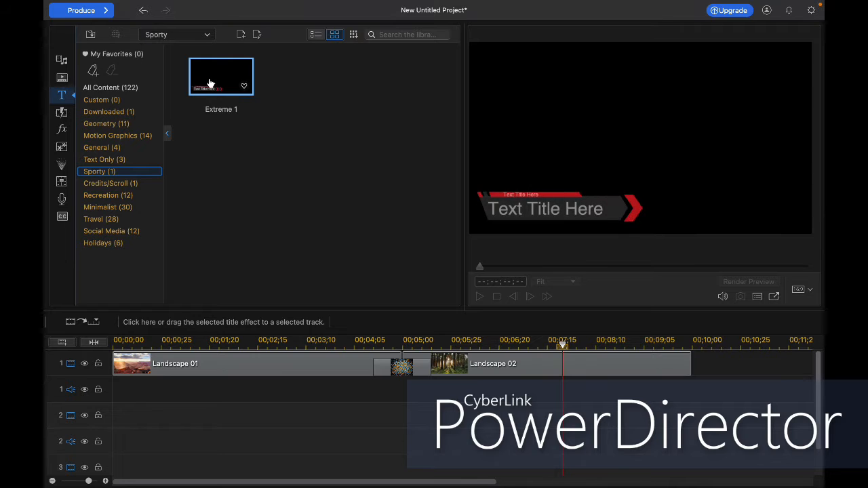
pyautogui.moveTo(222, 84); pyautogui.dragTo(84, 447)
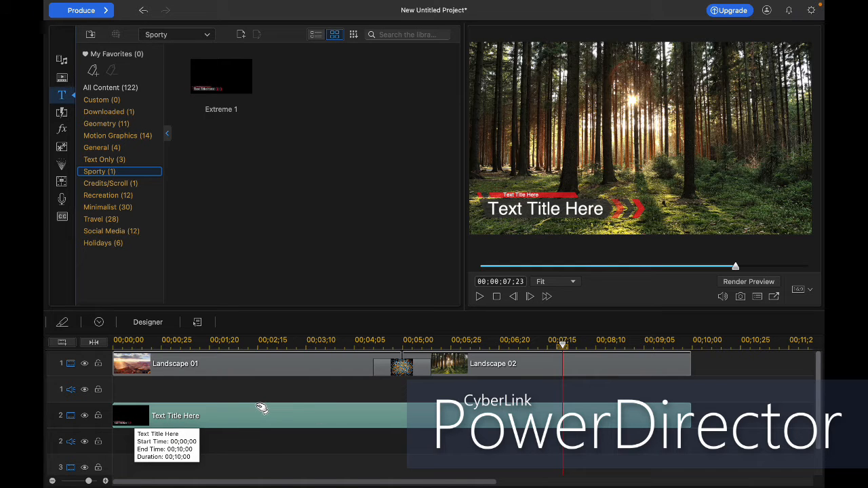
pyautogui.rightClick(172, 425)
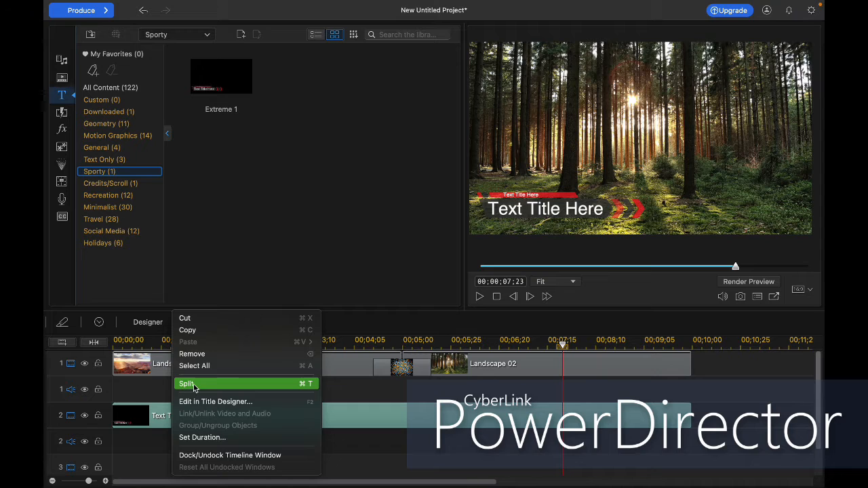
pyautogui.click(198, 438)
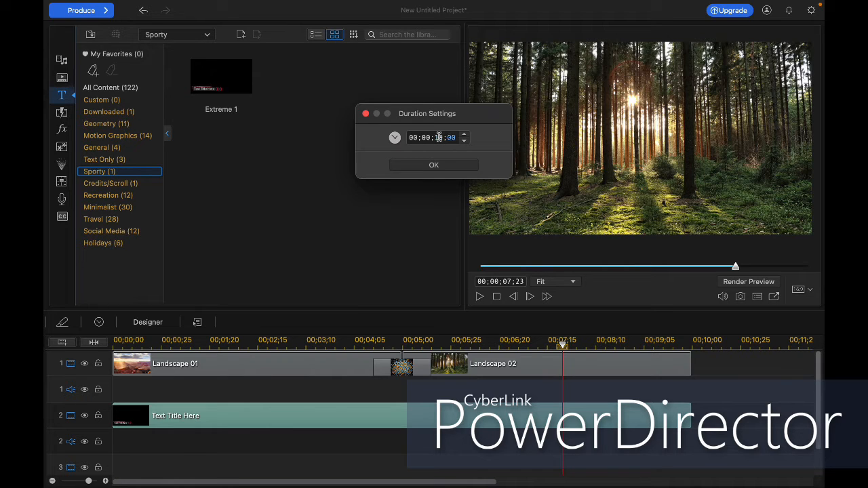
pyautogui.click(440, 166)
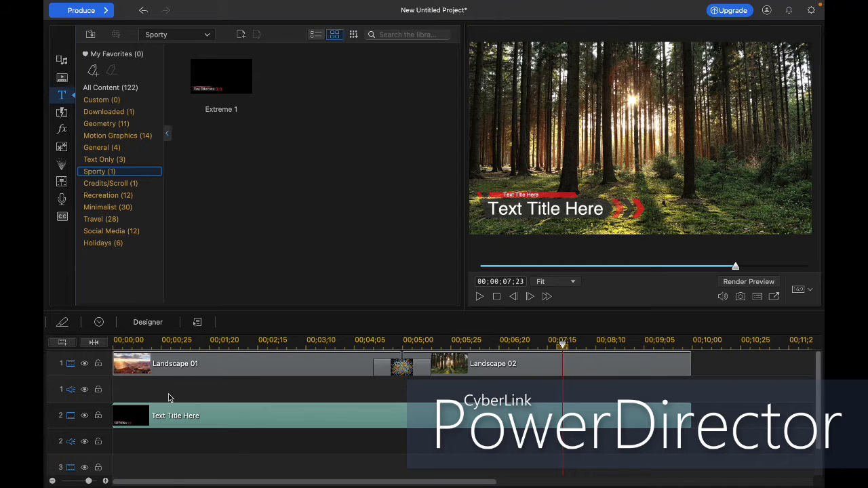
# - Open the title clip in the Title Designer and change its small upper line to "This is the title"
pyautogui.rightClick(167, 419)
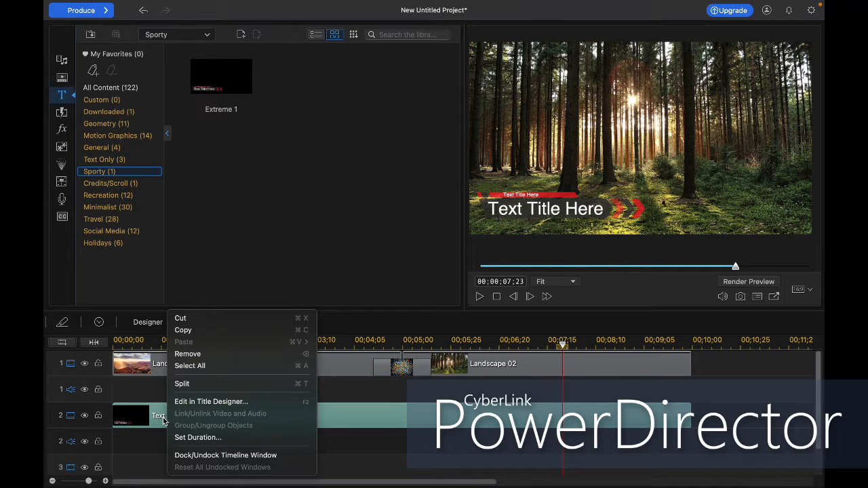
pyautogui.click(194, 401)
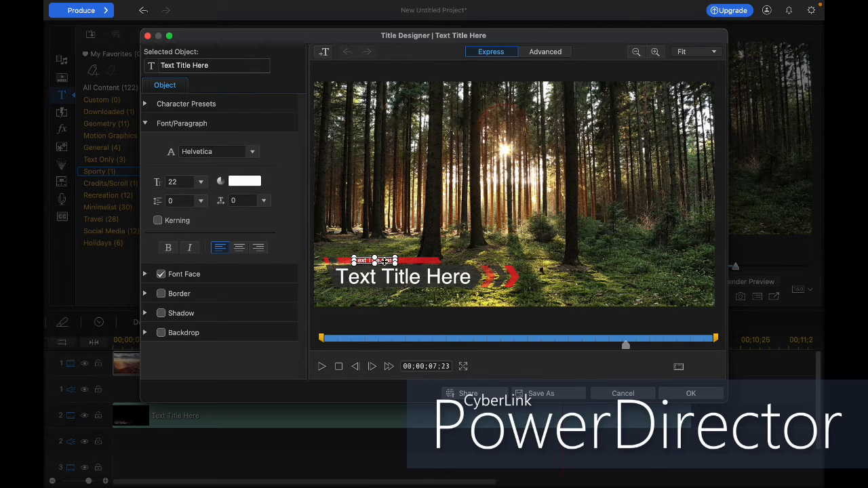
pyautogui.click(393, 276)
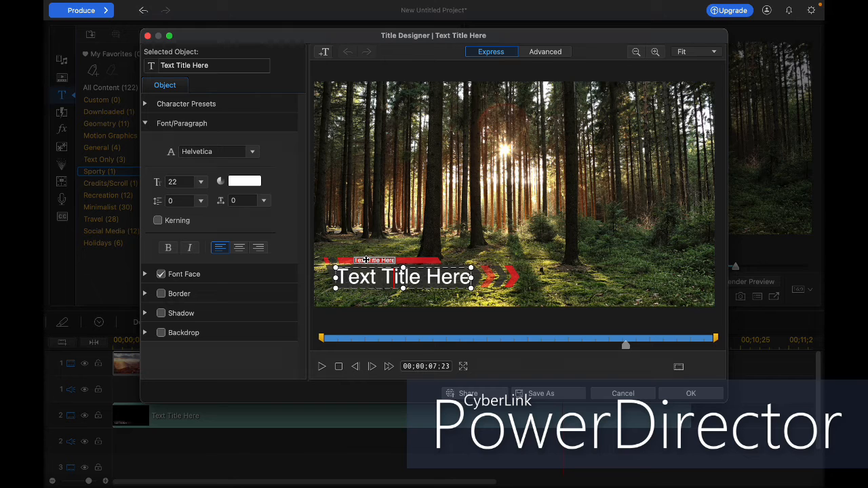
pyautogui.click(387, 262)
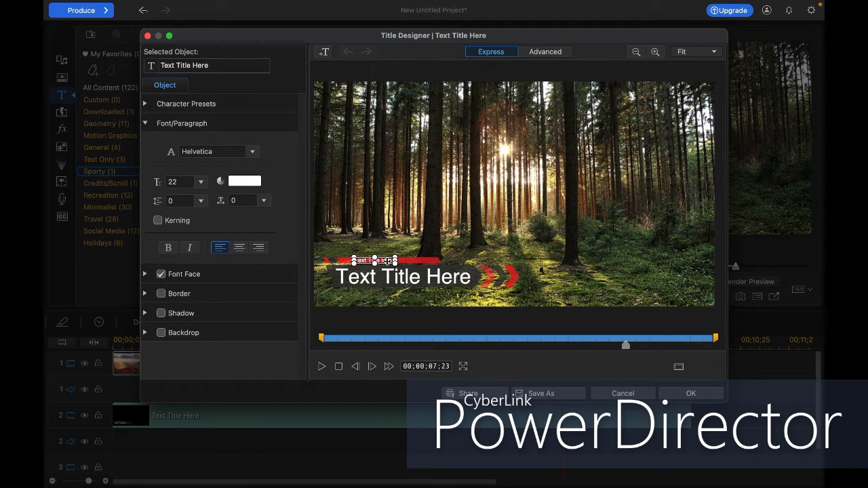
pyautogui.tripleClick(235, 60)
pyautogui.write('This ')
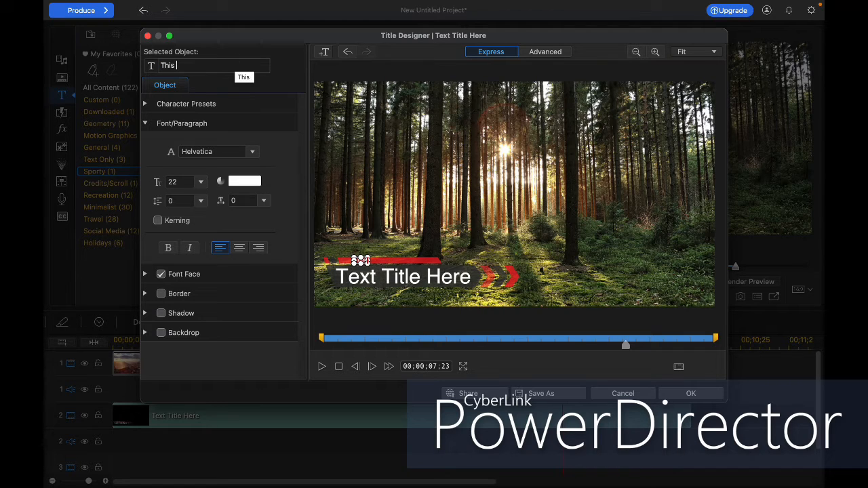
pyautogui.write('is she title')
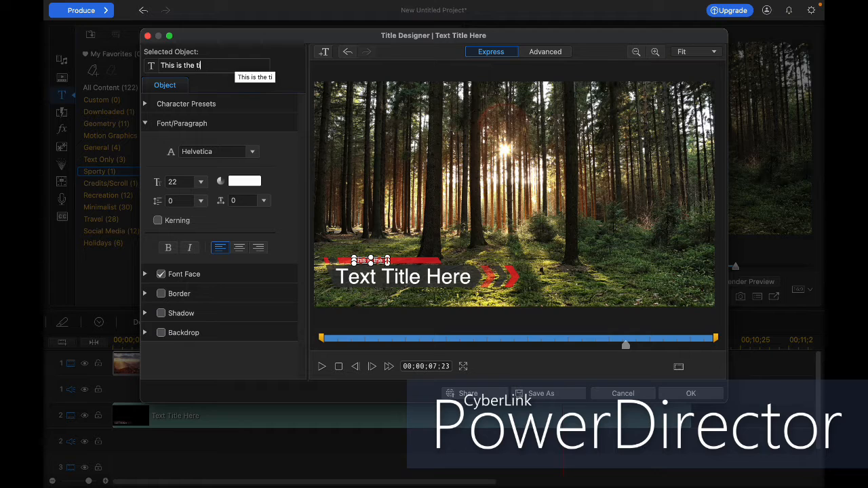
# - Replace the large main line of the title with "For the video..."
pyautogui.click(385, 277)
pyautogui.click(387, 276)
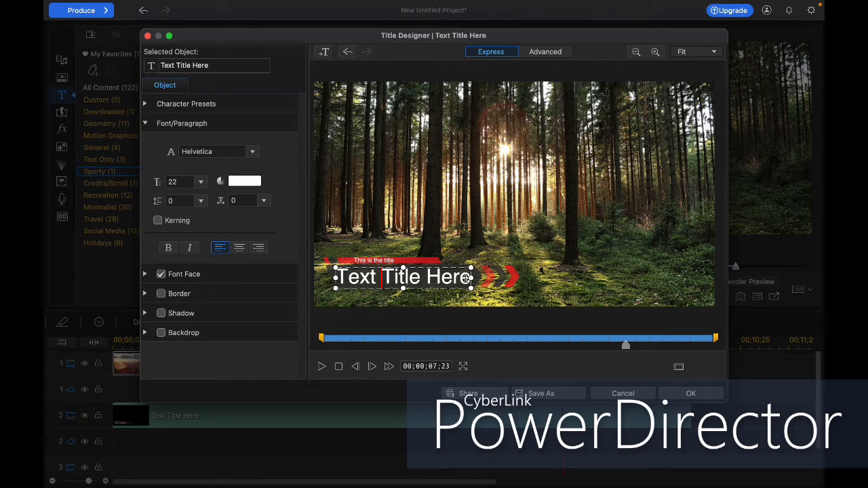
pyautogui.moveTo(469, 277); pyautogui.dragTo(308, 263)
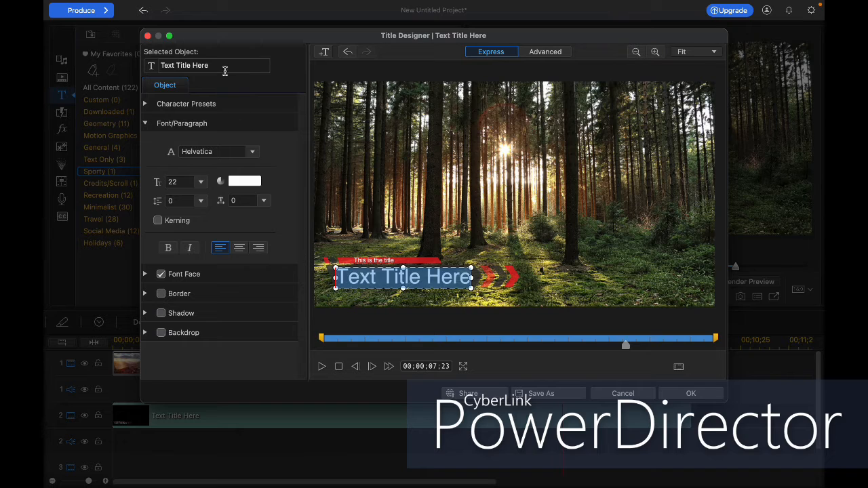
pyautogui.press('BackSpace')
pyautogui.press('BackSpace')
pyautogui.press('BackSpace')
pyautogui.press('BackSpace')
pyautogui.press('BackSpace')
pyautogui.press('BackSpace')
pyautogui.press('BackSpace')
pyautogui.press('BackSpace')
pyautogui.press('BackSpace')
pyautogui.press('BackSpace')
pyautogui.press('BackSpace')
pyautogui.press('BackSpace')
pyautogui.press('BackSpace')
pyautogui.press('BackSpace')
pyautogui.press('BackSpace')
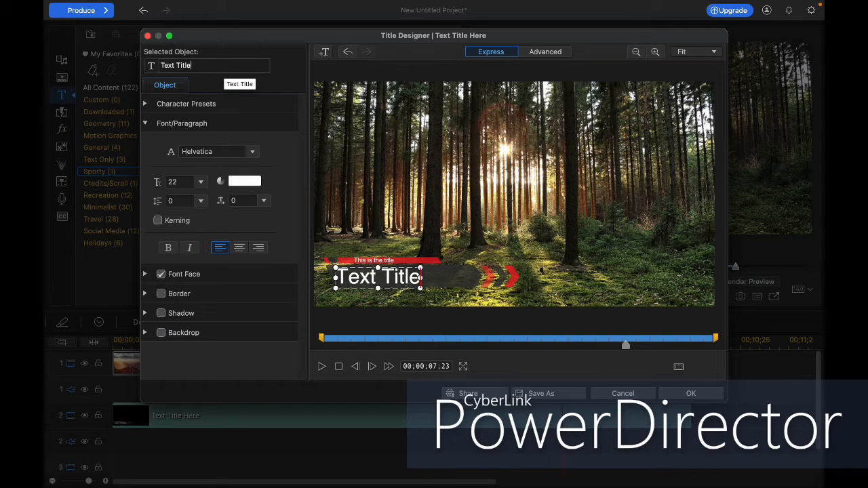
pyautogui.write('Fo')
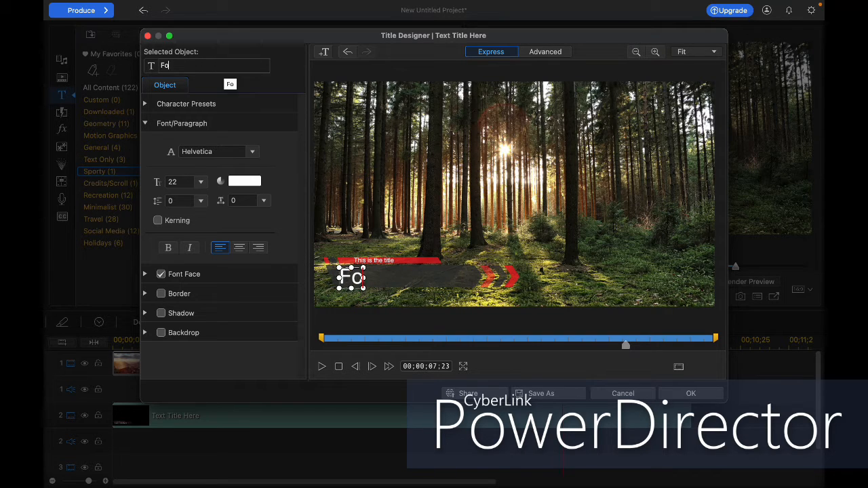
pyautogui.write('r the video')
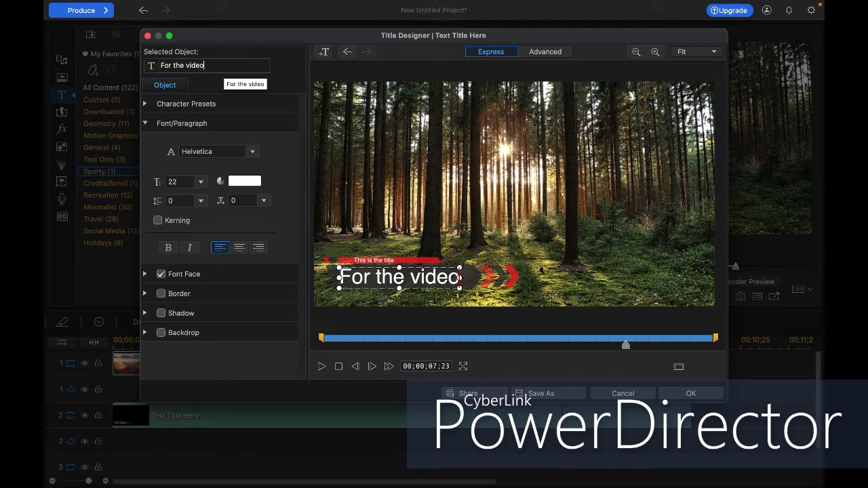
pyautogui.write(' .')
pyautogui.press('BackSpace')
pyautogui.press('BackSpace')
pyautogui.write('...')
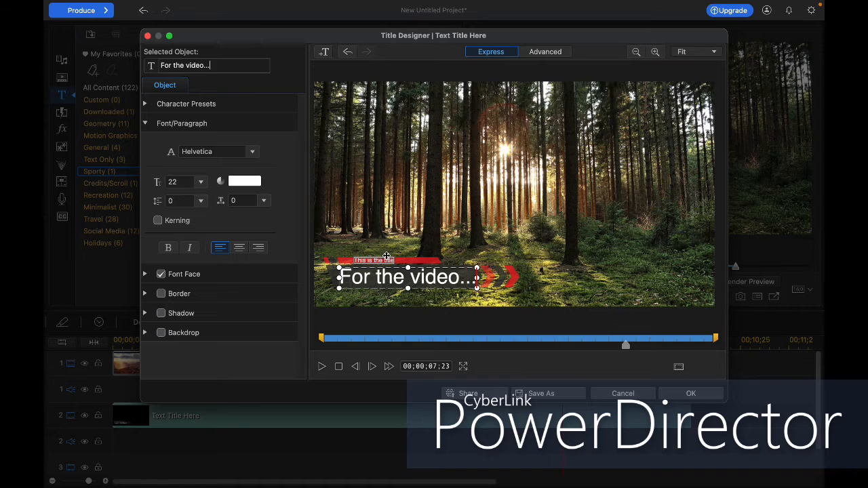
# - Try to set the font color of the main title line to bright green
pyautogui.click(252, 181)
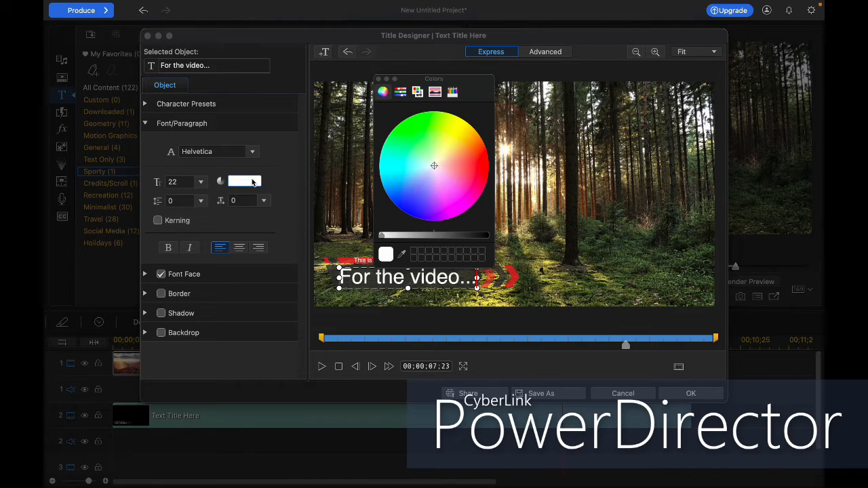
pyautogui.moveTo(434, 165); pyautogui.dragTo(410, 115)
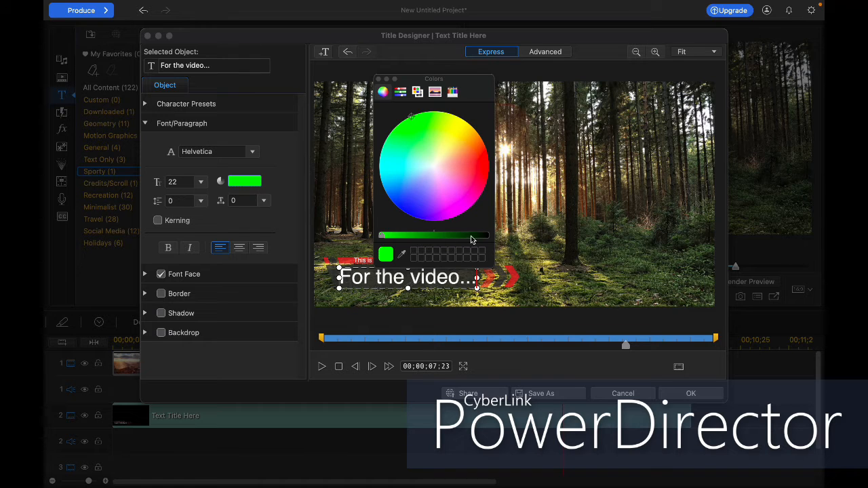
pyautogui.click(380, 79)
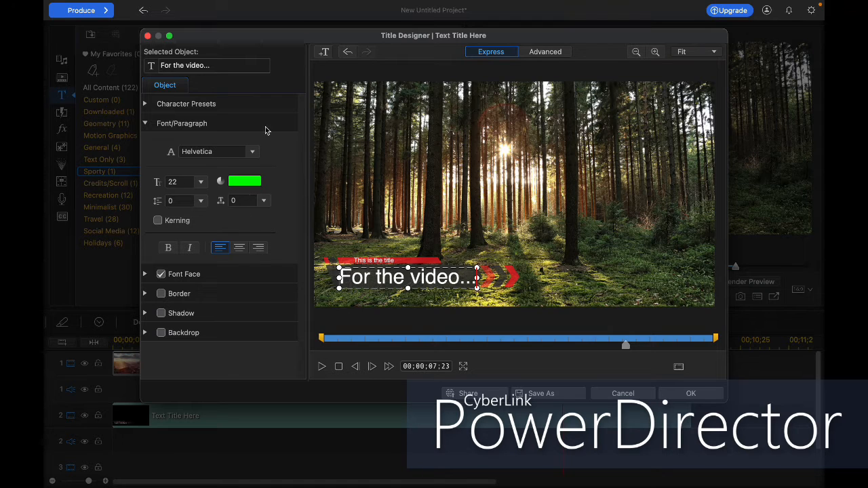
# - Select the main line's text "For the video...", color it bright green, and apply the title edits
pyautogui.moveTo(405, 278); pyautogui.dragTo(347, 276)
pyautogui.click(410, 284)
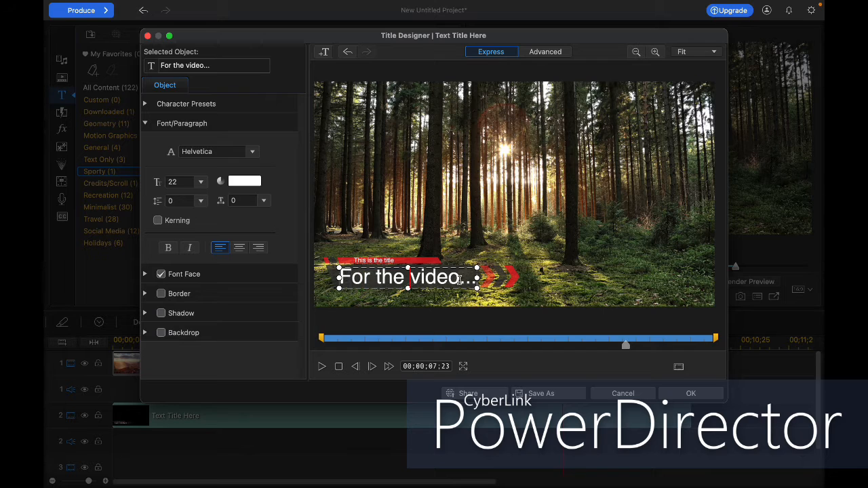
pyautogui.moveTo(472, 278); pyautogui.dragTo(334, 276)
pyautogui.click(256, 184)
pyautogui.click(414, 120)
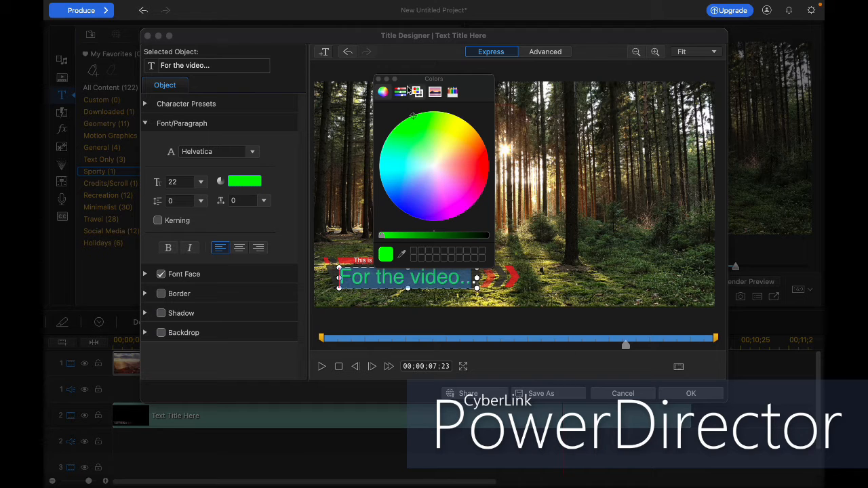
pyautogui.click(378, 79)
pyautogui.click(415, 280)
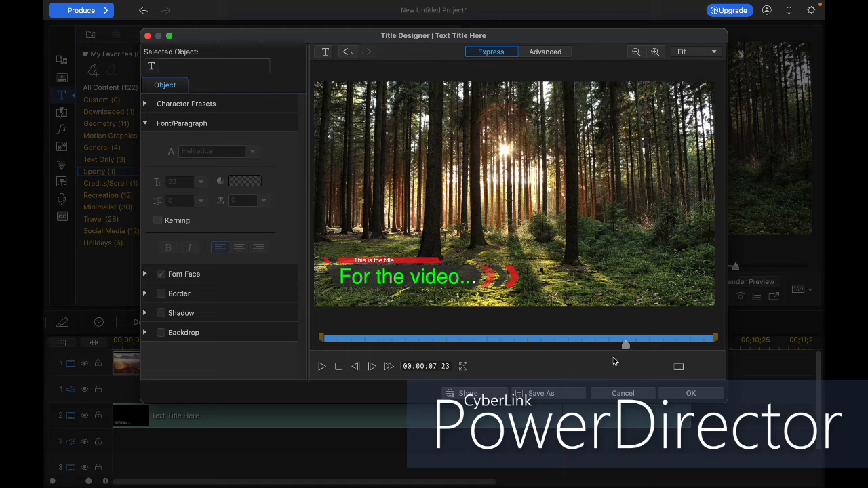
pyautogui.click(690, 393)
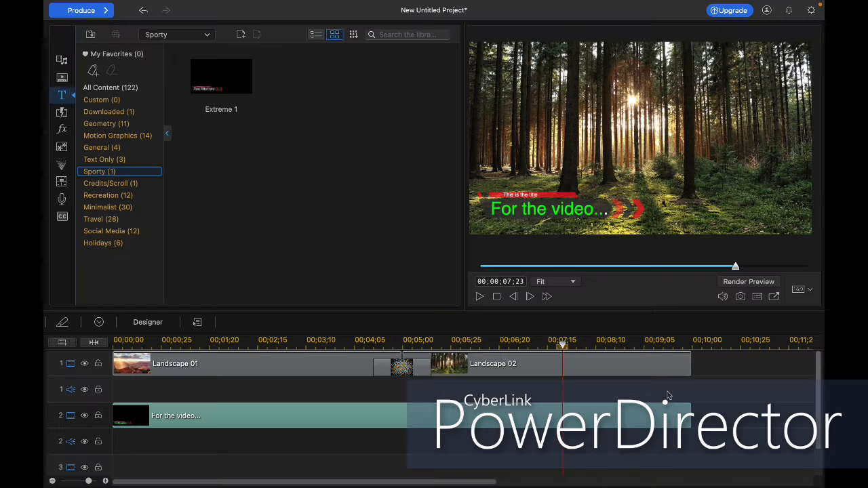
# - Play the edited two-clip video from the start of the timeline to review its title and transition
pyautogui.moveTo(562, 345); pyautogui.dragTo(47, 372)
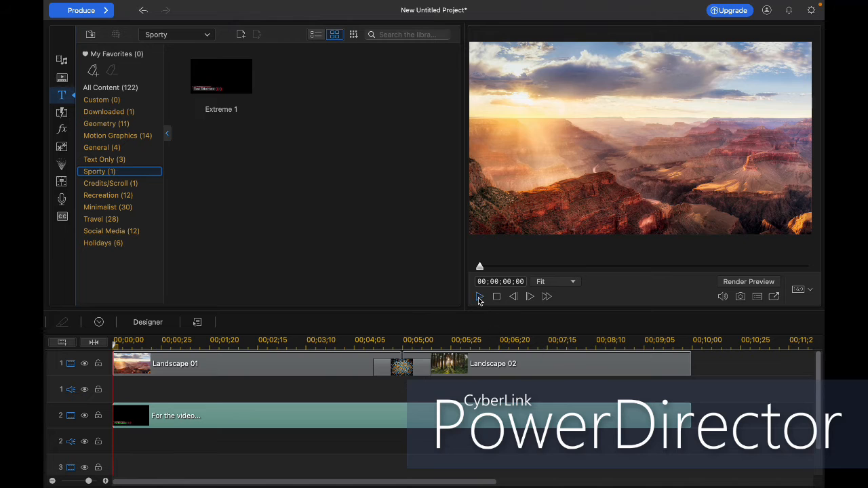
pyautogui.click(479, 296)
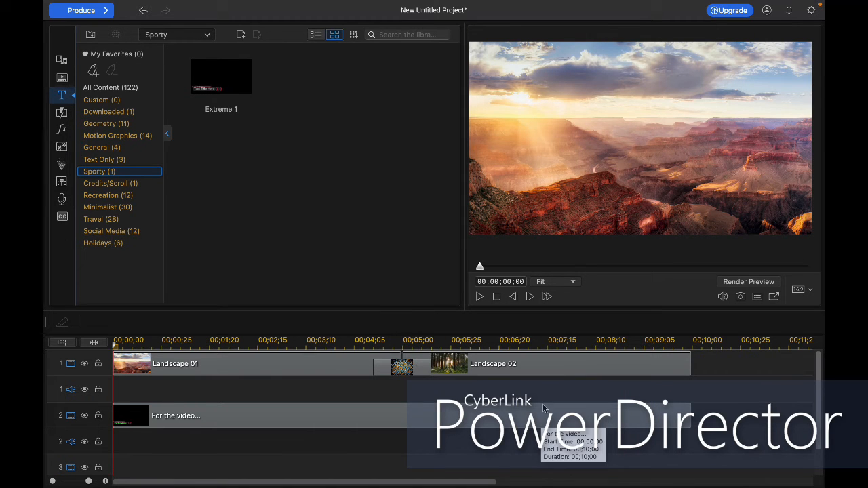
pyautogui.hscroll(10, 542, 407)
pyautogui.hscroll(-10, 542, 405)
pyautogui.hscroll(10, 543, 405)
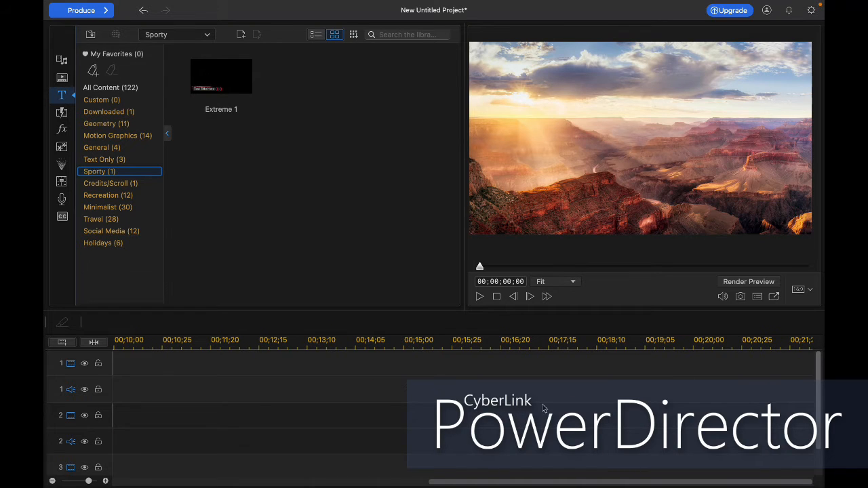
pyautogui.hscroll(-10, 542, 404)
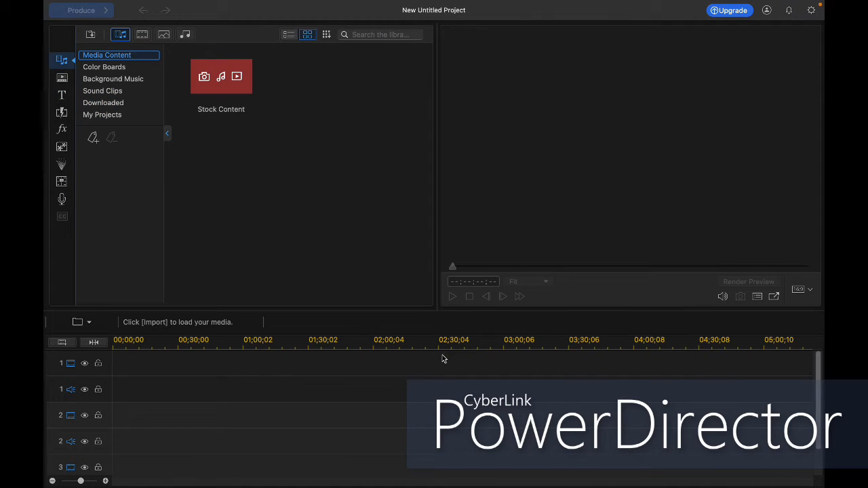
pyautogui.rightClick(332, 155)
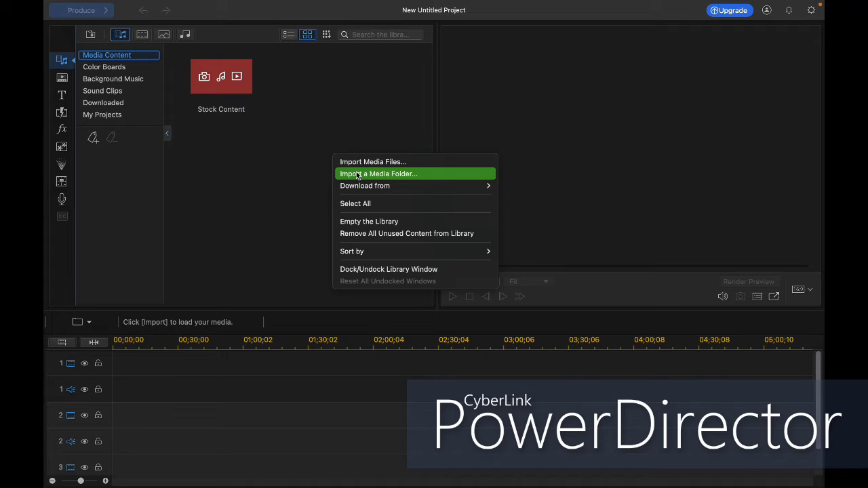
pyautogui.click(356, 175)
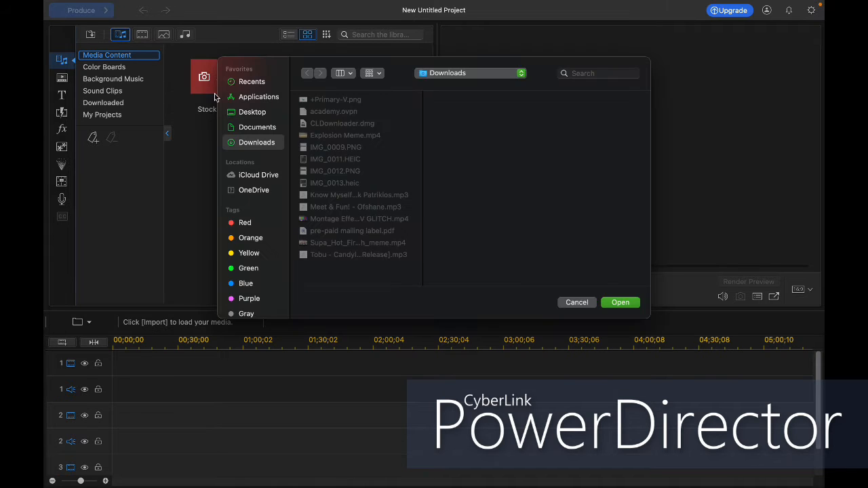
pyautogui.click(577, 302)
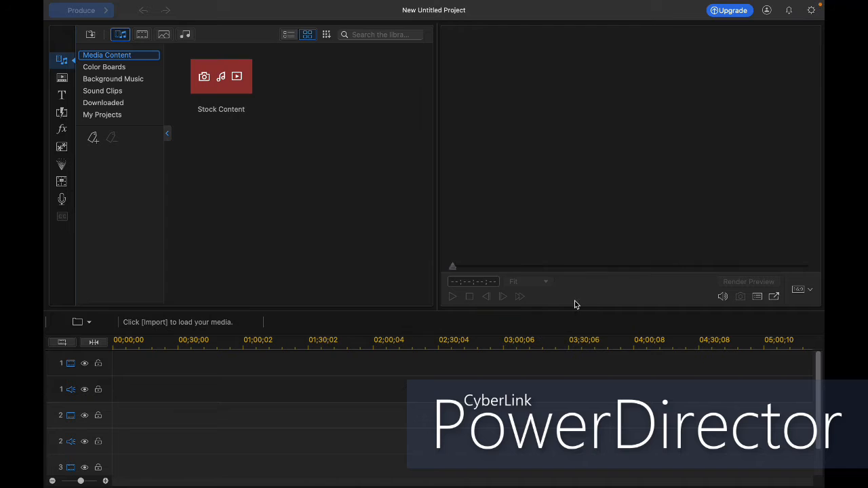
# - Import the file "Screen Recording 2022-08-05 at 8.38.19 PM.mov" from the Desktop into the media library
pyautogui.rightClick(342, 153)
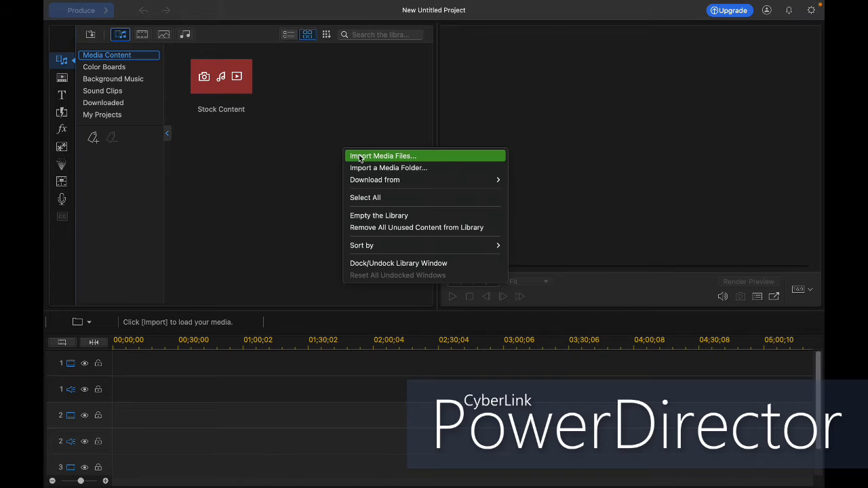
pyautogui.click(359, 156)
pyautogui.click(252, 112)
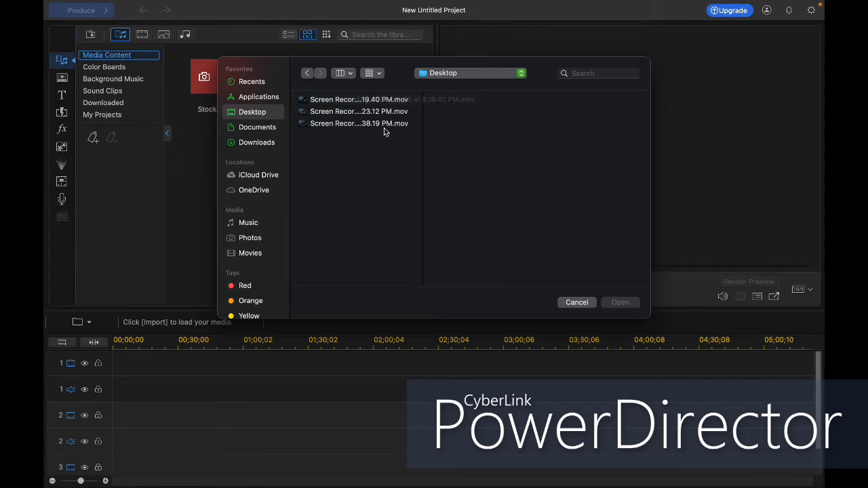
pyautogui.click(385, 124)
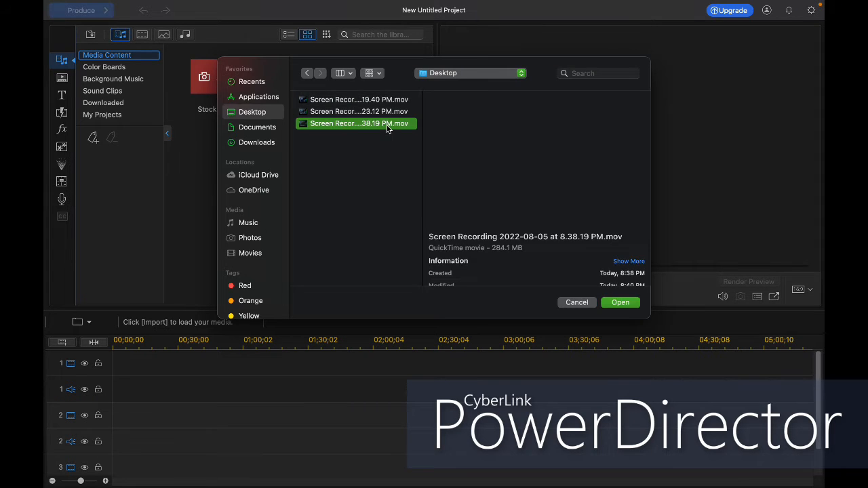
pyautogui.click(619, 304)
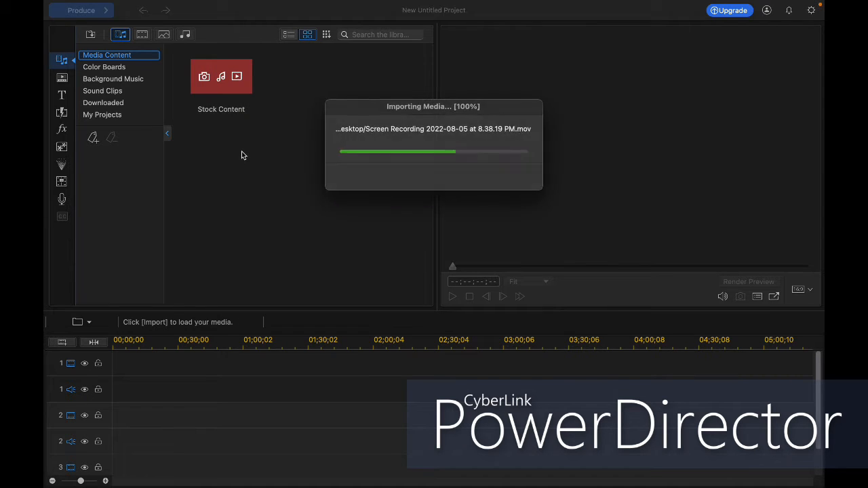
# - Import the Montage Effect, Explosion Meme and 3-second Screen Recording clips together from Photos into the media library
pyautogui.rightClick(283, 161)
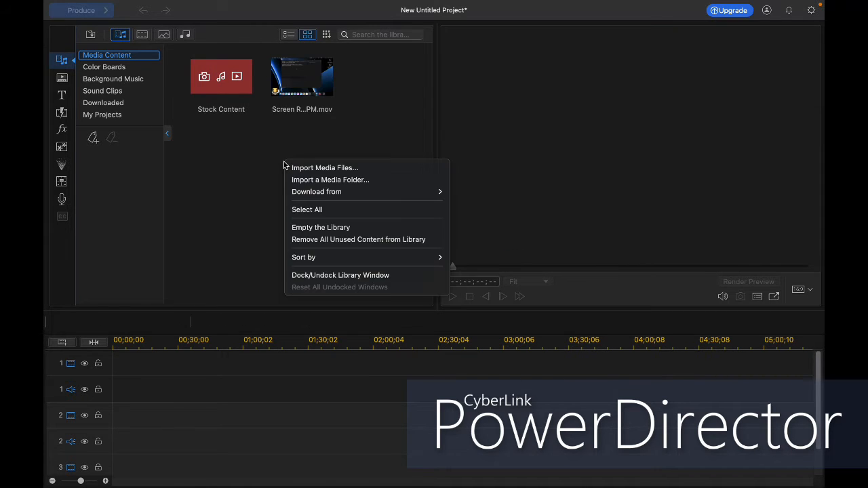
pyautogui.click(309, 171)
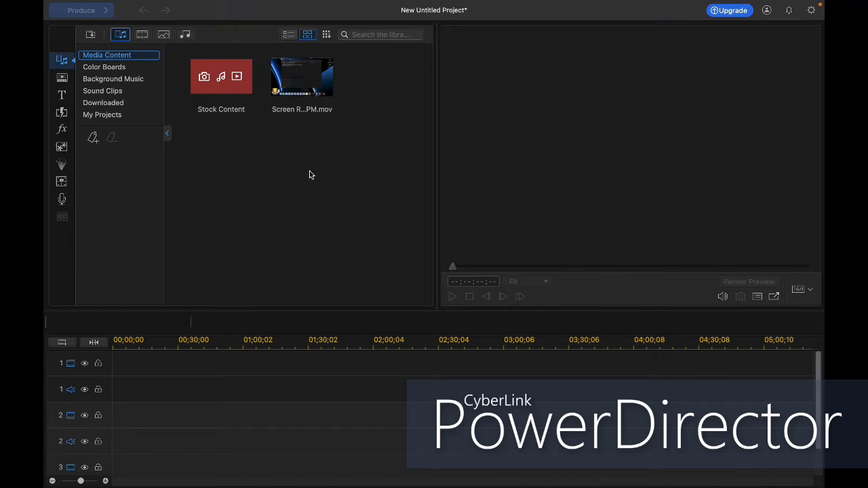
pyautogui.click(252, 239)
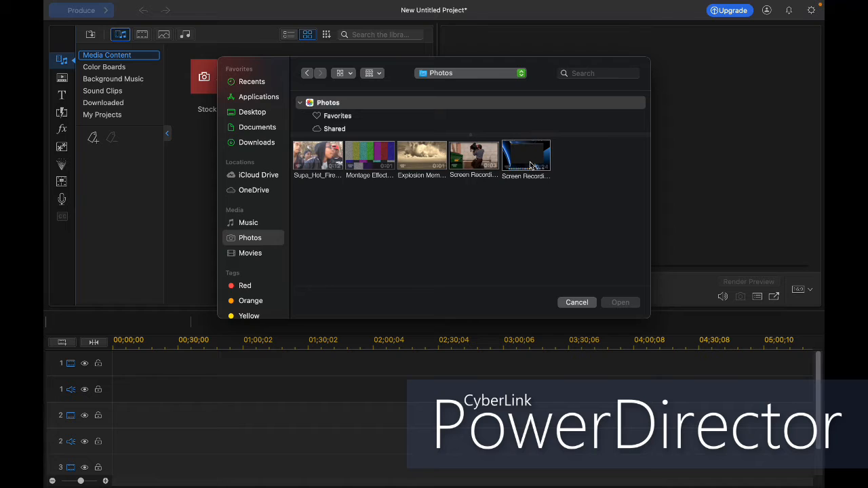
pyautogui.click(372, 155)
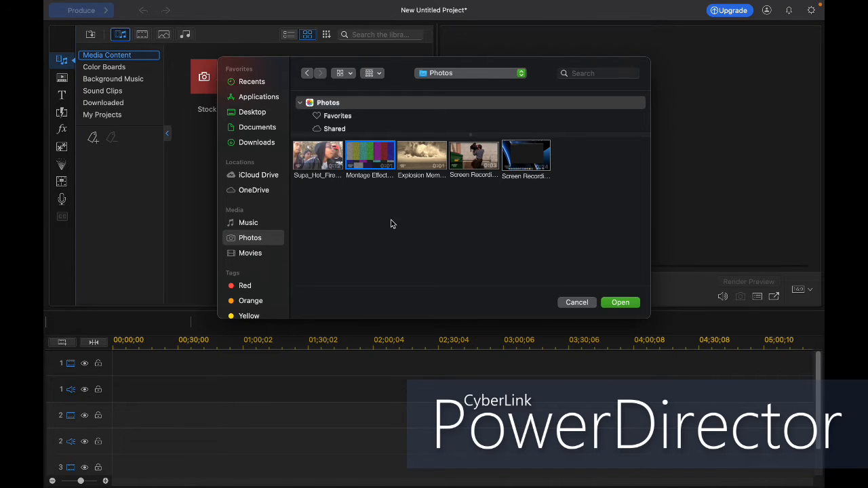
pyautogui.click(465, 157)
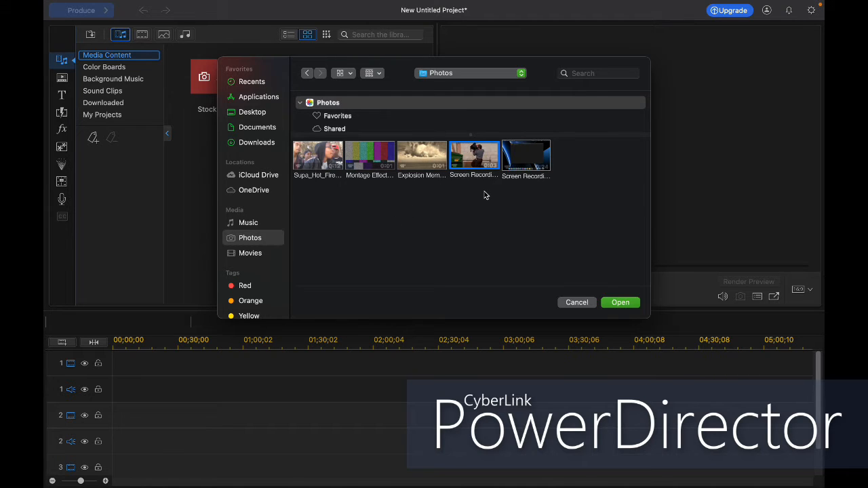
pyautogui.keyDown('super'); pyautogui.click(435, 165); pyautogui.keyUp('super')
pyautogui.keyDown('super'); pyautogui.click(358, 163); pyautogui.keyUp('super')
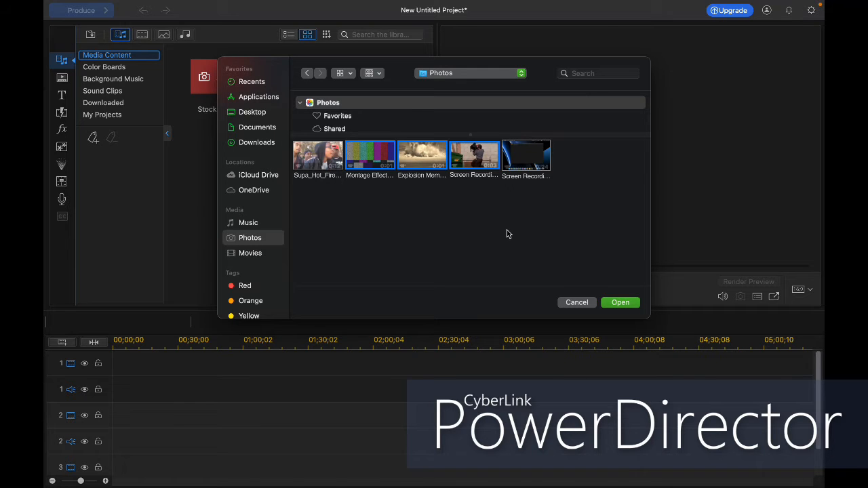
pyautogui.click(621, 303)
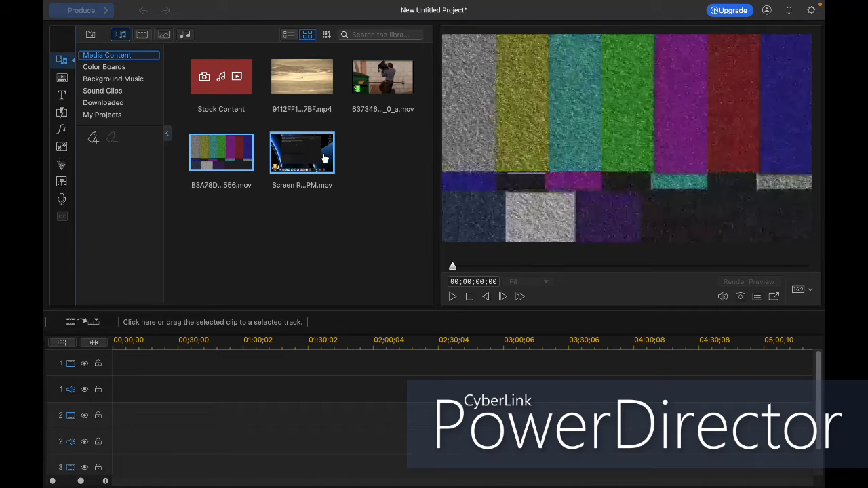
# - Place the desktop screen recording at the start of video track 1 and stretch its frame to the full preview width
pyautogui.moveTo(324, 158); pyautogui.dragTo(101, 366)
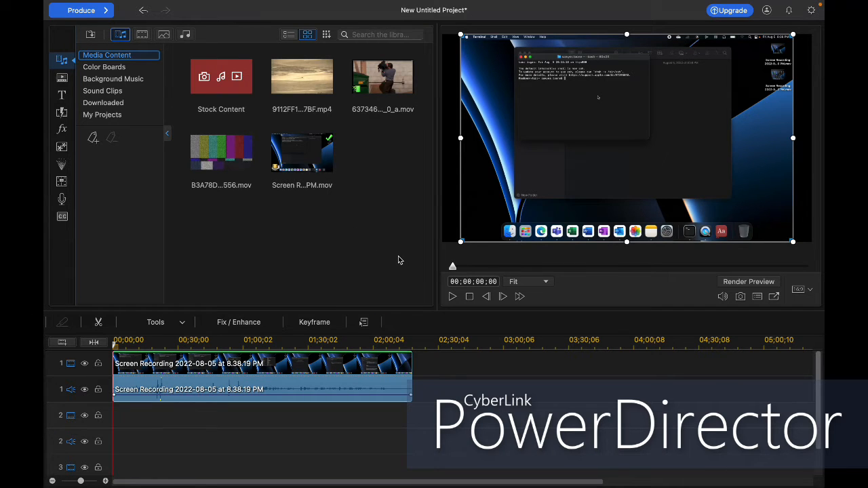
pyautogui.click(460, 267)
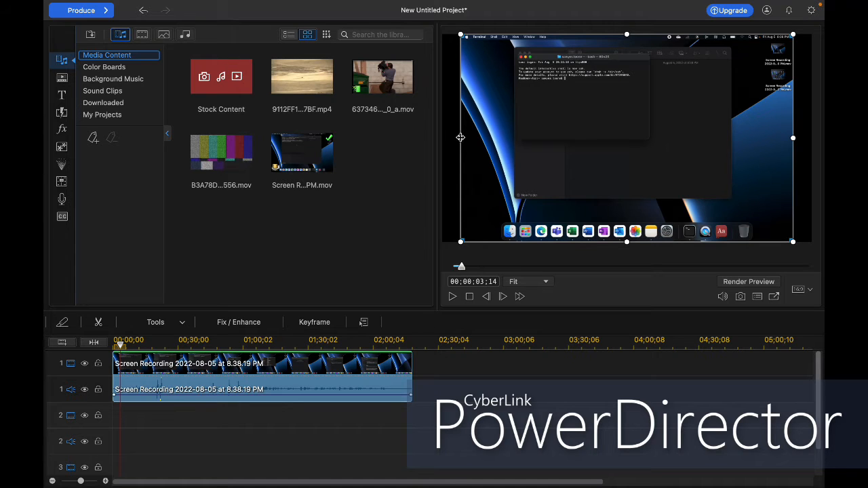
pyautogui.moveTo(460, 138); pyautogui.dragTo(442, 139)
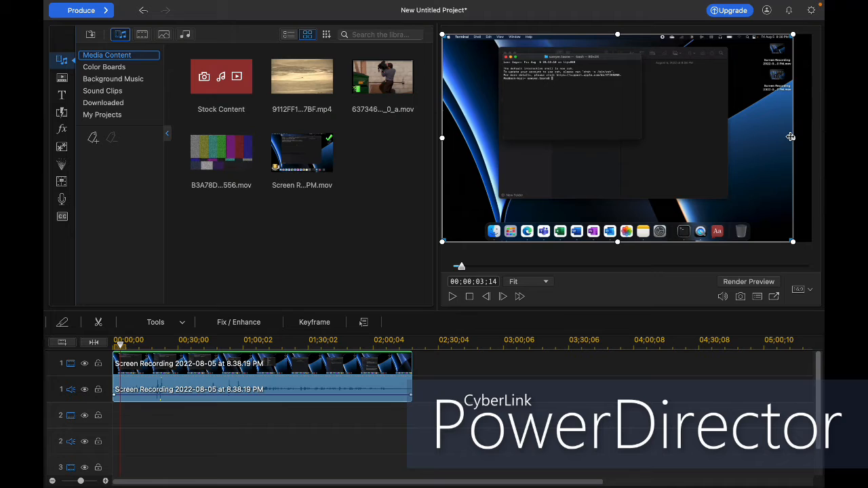
pyautogui.moveTo(792, 137); pyautogui.dragTo(813, 141)
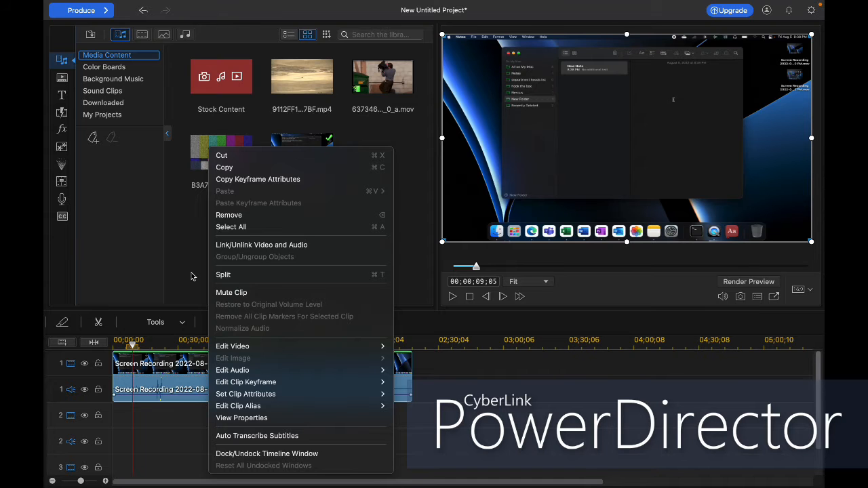
# - Split the screen recording on track 1 at 00;00;09;05
pyautogui.click(191, 275)
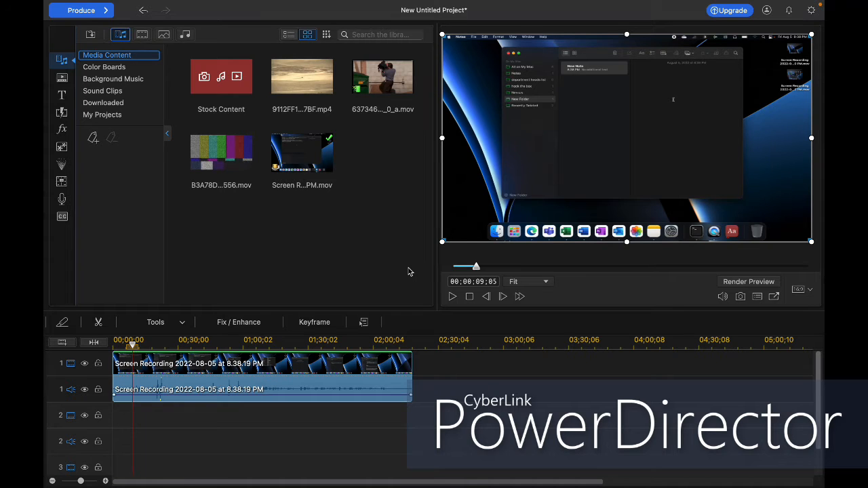
pyautogui.rightClick(196, 364)
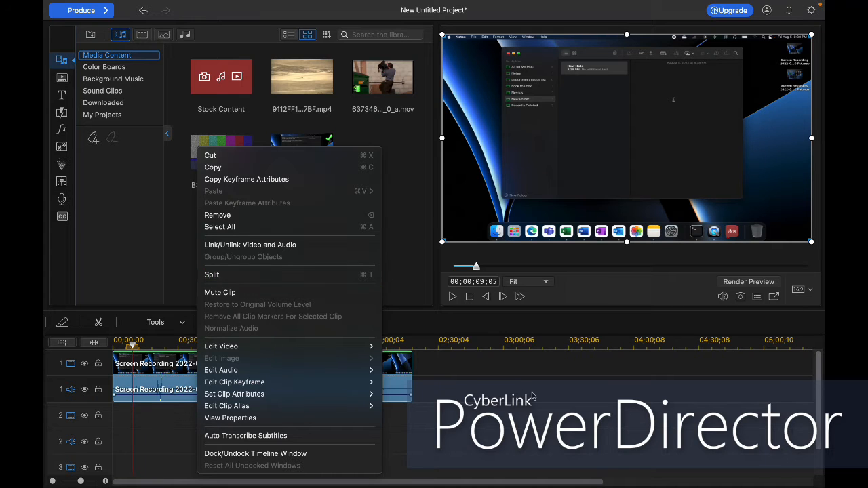
pyautogui.click(239, 274)
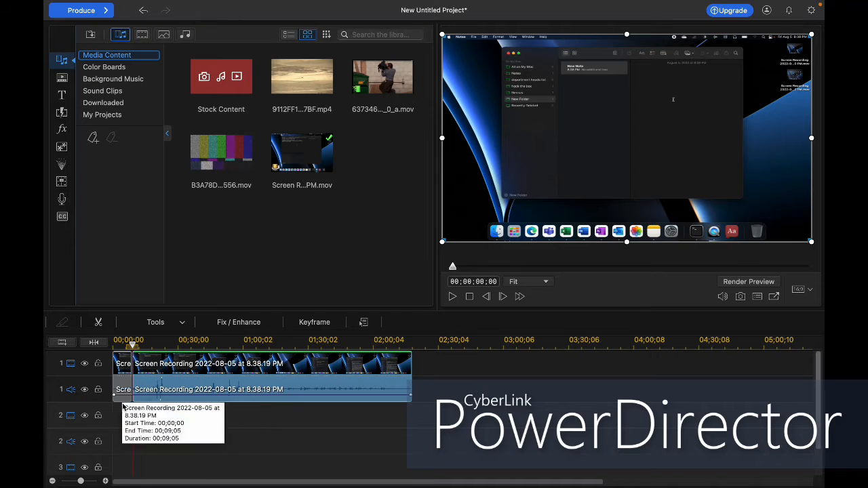
# - Split the longer second part of the screen recording at 00;01;19;07
pyautogui.click(105, 481)
pyautogui.click(105, 480)
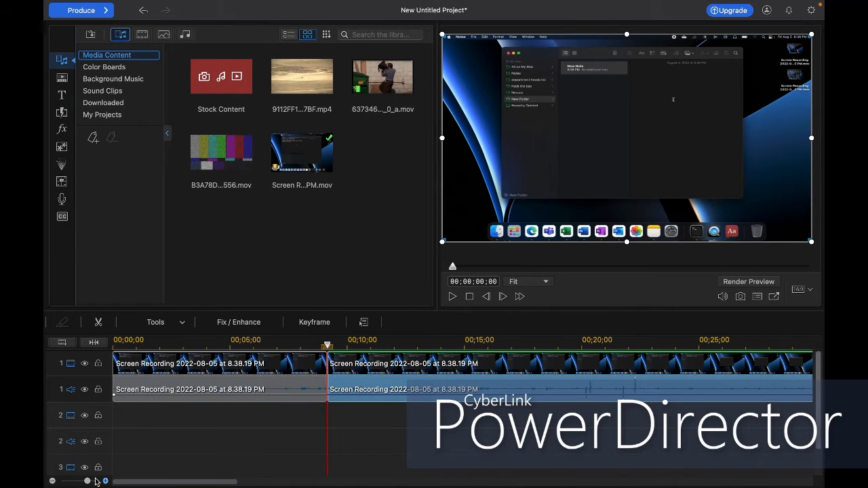
pyautogui.click(52, 481)
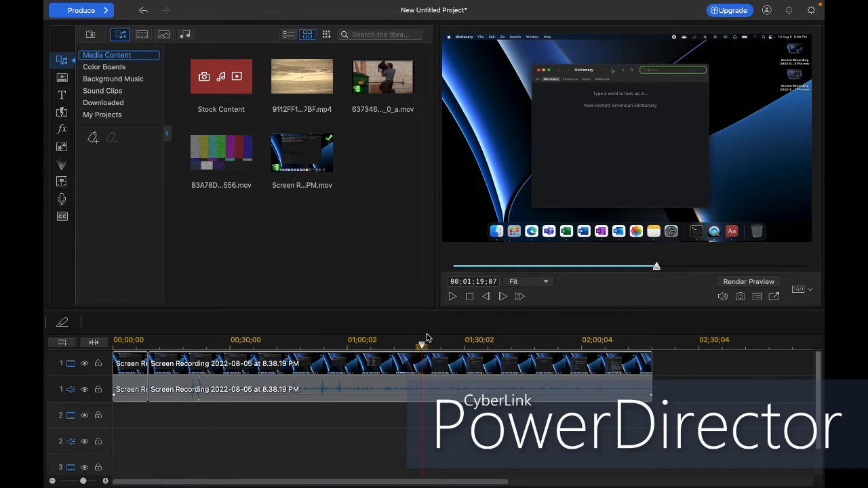
pyautogui.rightClick(419, 374)
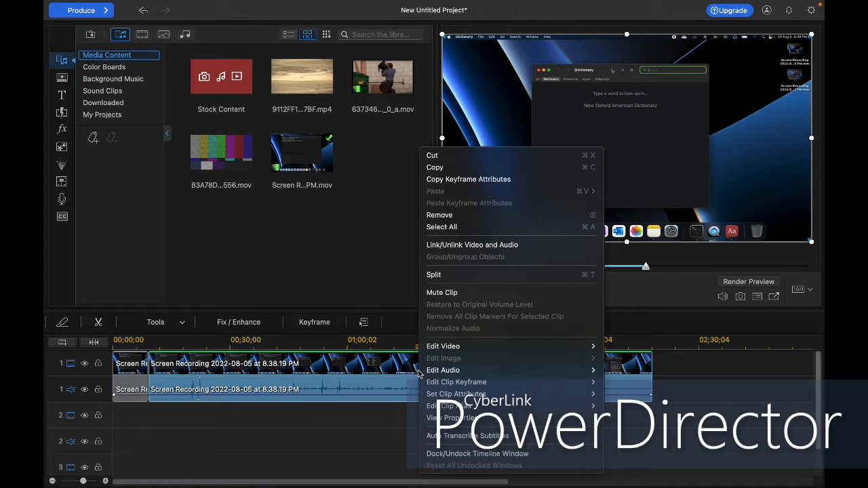
pyautogui.click(463, 274)
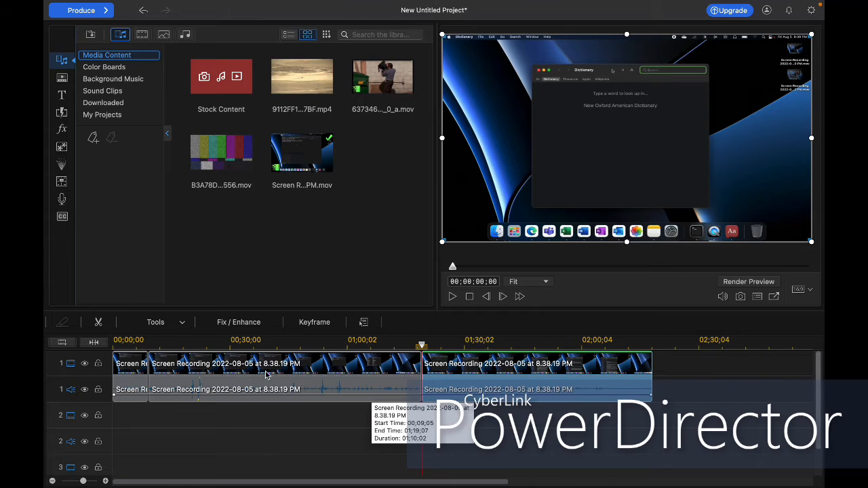
# - Remove the middle segment of the screen recording from track 1 and fill the gap
pyautogui.click(247, 372)
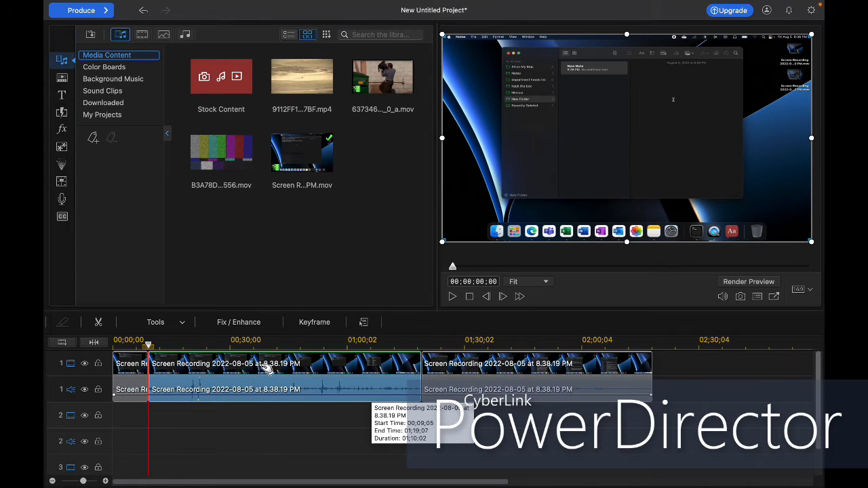
pyautogui.rightClick(286, 383)
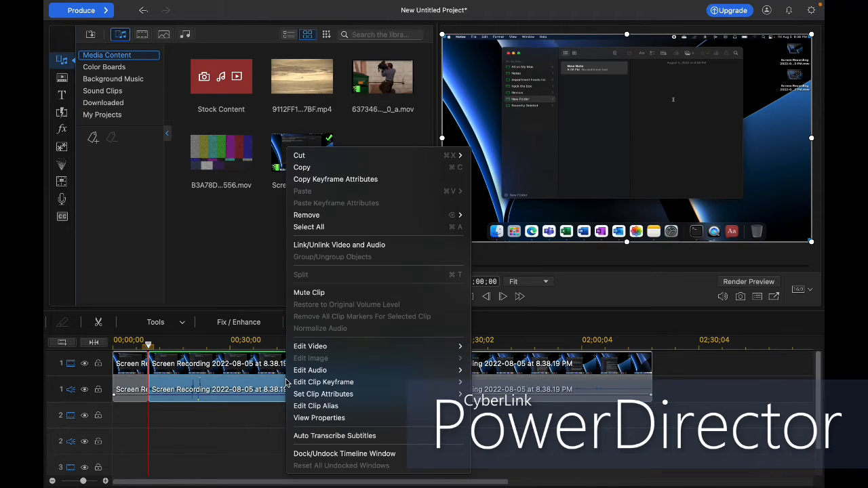
pyautogui.moveTo(316, 217)
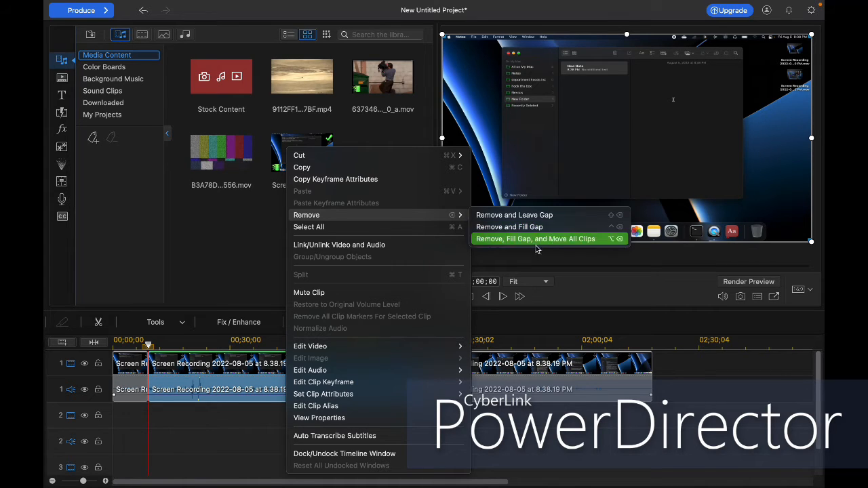
pyautogui.click(572, 229)
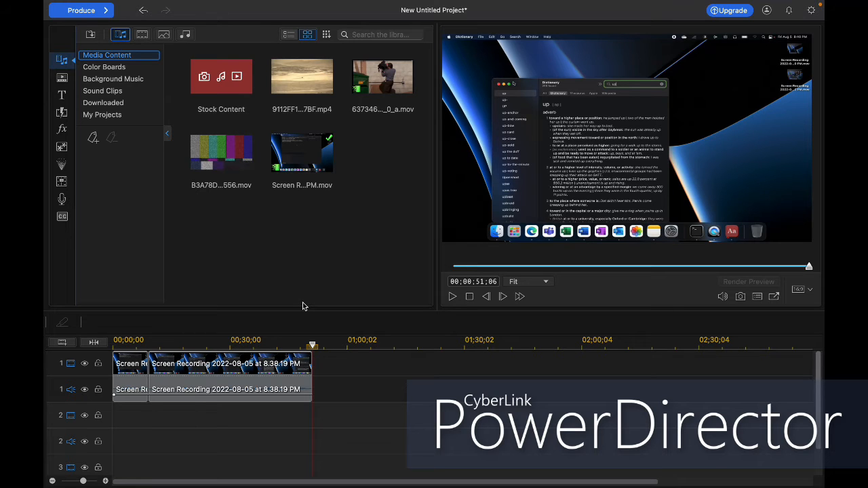
# - Add the 637346..._0_a.mov clip to track 1 directly after the last screen recording segment
pyautogui.click(386, 92)
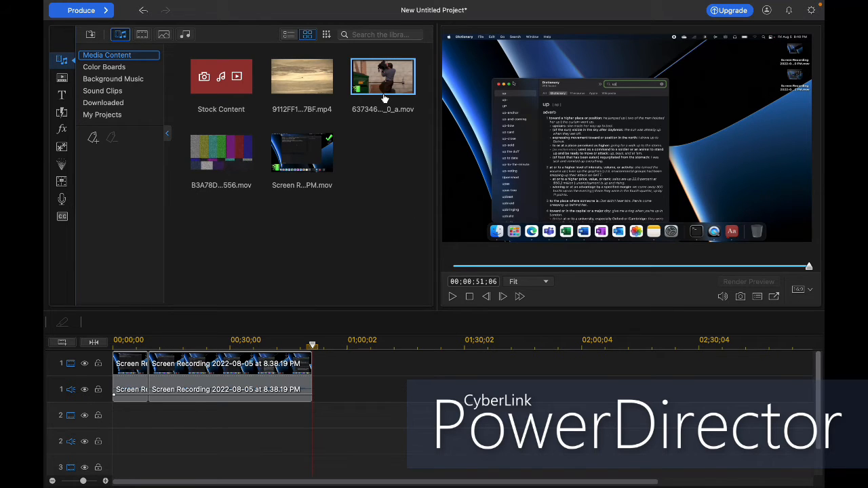
pyautogui.moveTo(387, 90); pyautogui.dragTo(315, 383)
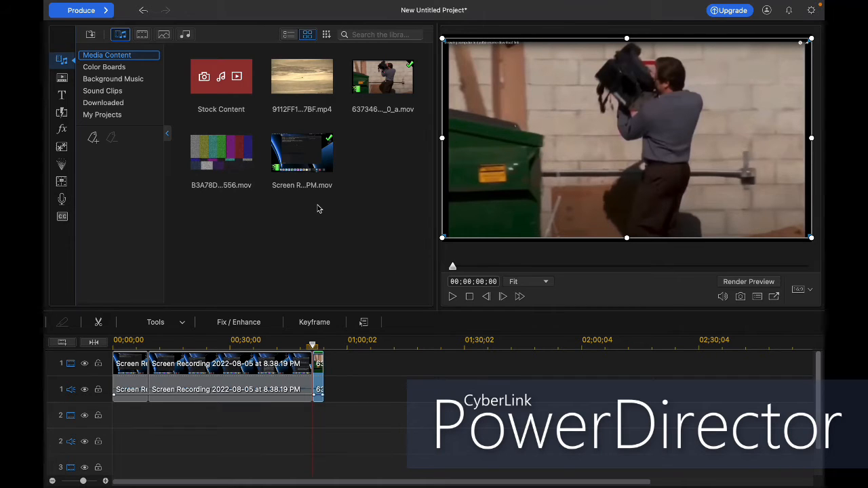
# - Import Sinister - Anno Domini Beats.mp3 from the Downloads folder and place it at the start of audio track 2
pyautogui.moveTo(353, 373); pyautogui.dragTo(125, 364)
pyautogui.click(354, 368)
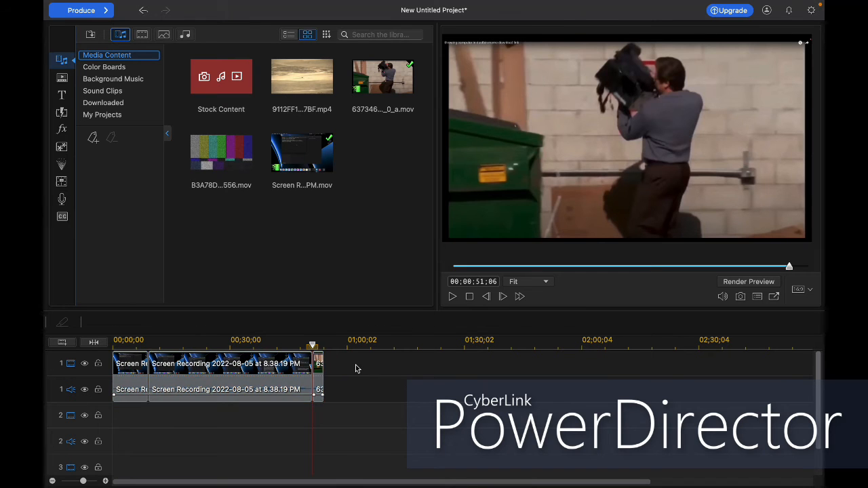
pyautogui.rightClick(361, 257)
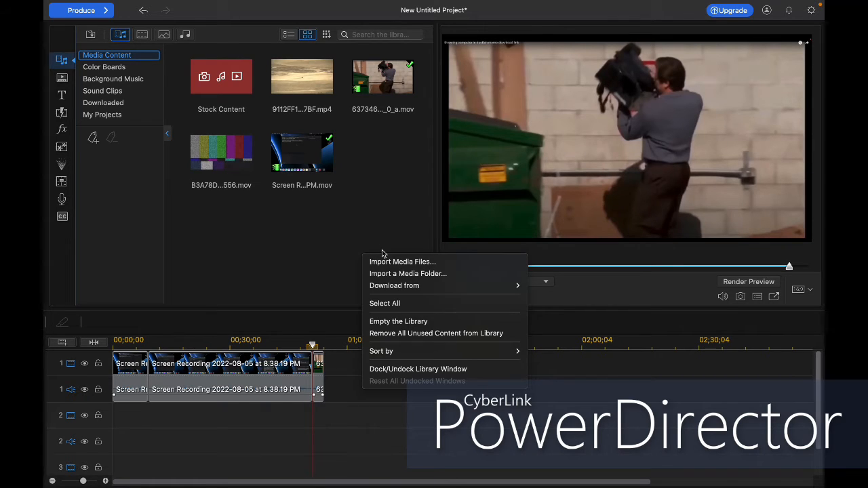
pyautogui.click(416, 262)
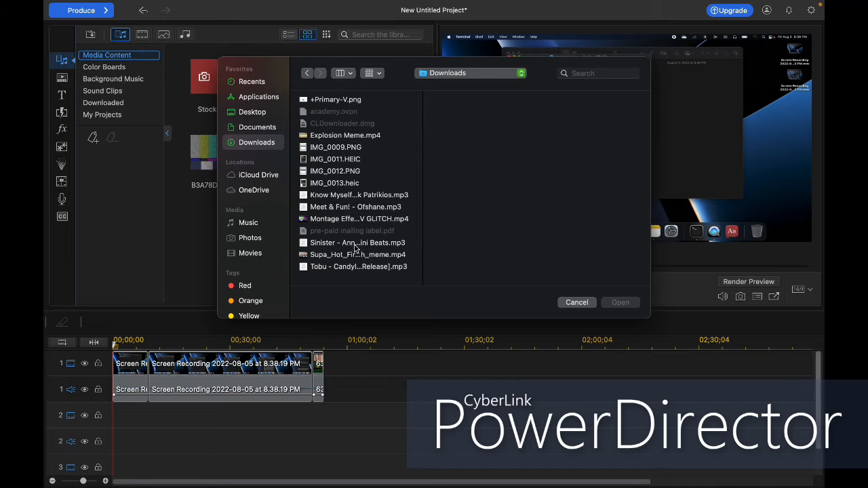
pyautogui.click(352, 243)
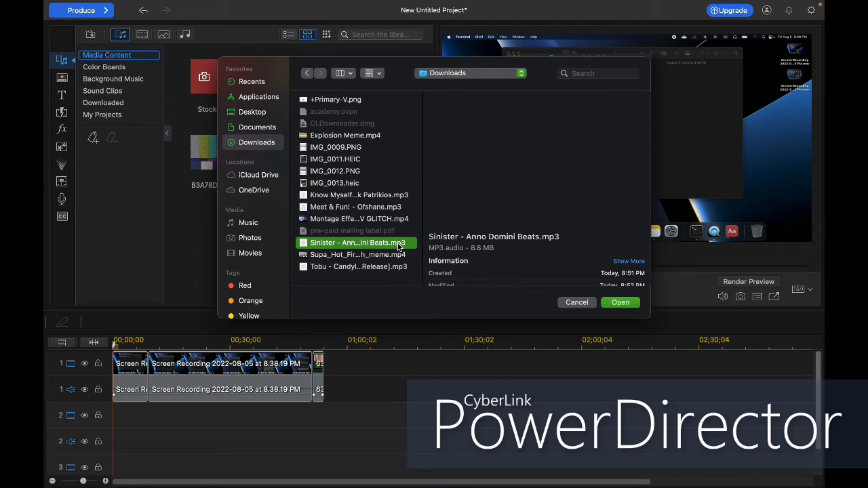
pyautogui.click(612, 303)
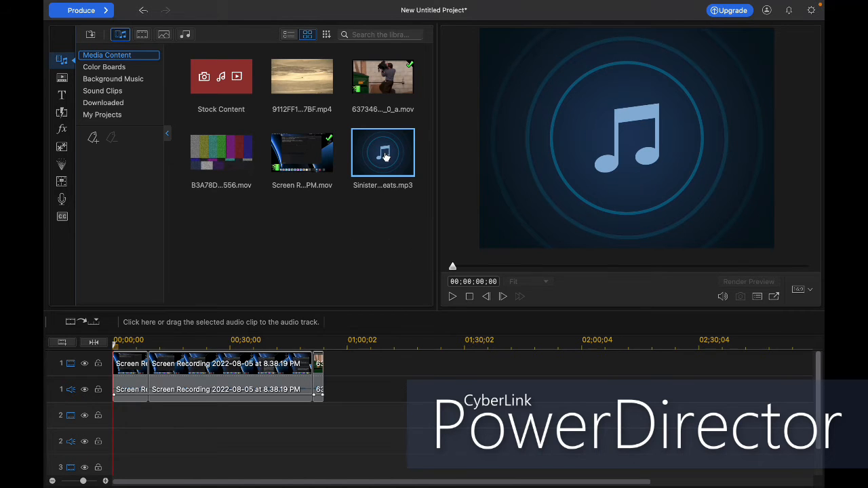
pyautogui.moveTo(384, 156); pyautogui.dragTo(103, 437)
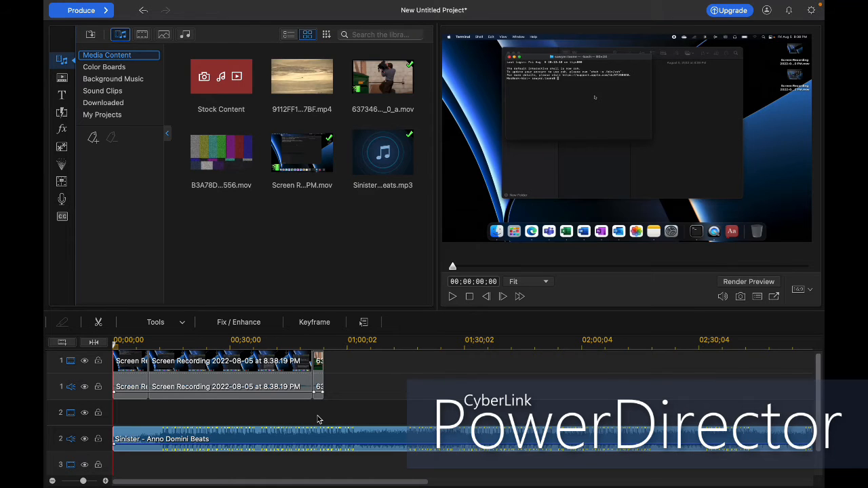
pyautogui.click(331, 362)
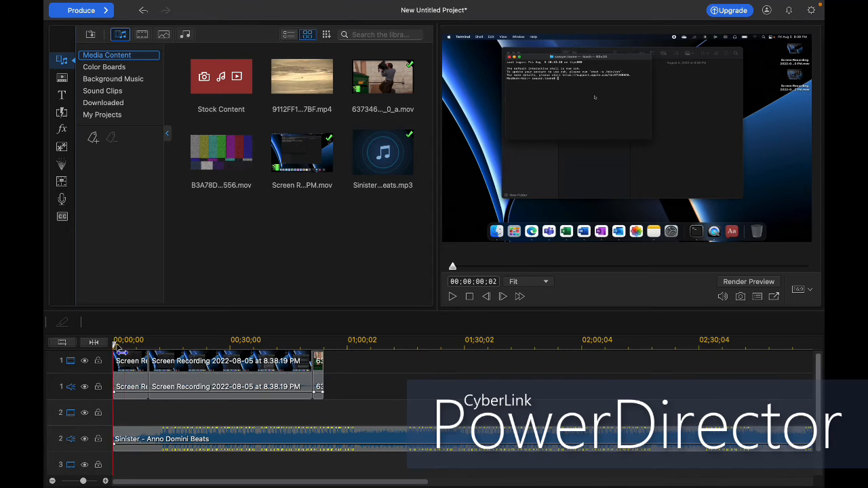
# - Split the music clip on audio track 2 at 00;01;01;16 and remove the part after the cut
pyautogui.moveTo(114, 340); pyautogui.dragTo(324, 340)
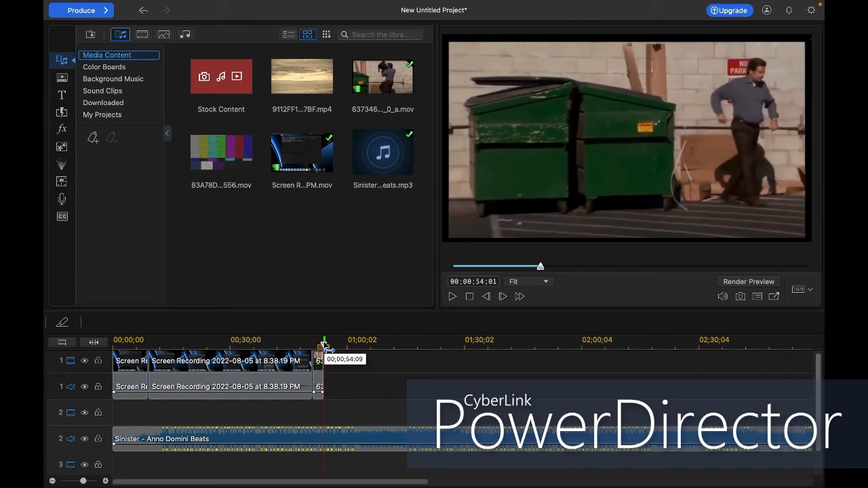
pyautogui.moveTo(324, 343)
pyautogui.mouseDown()
pyautogui.moveTo(313, 346)
pyautogui.moveTo(339, 346)
pyautogui.mouseUp()
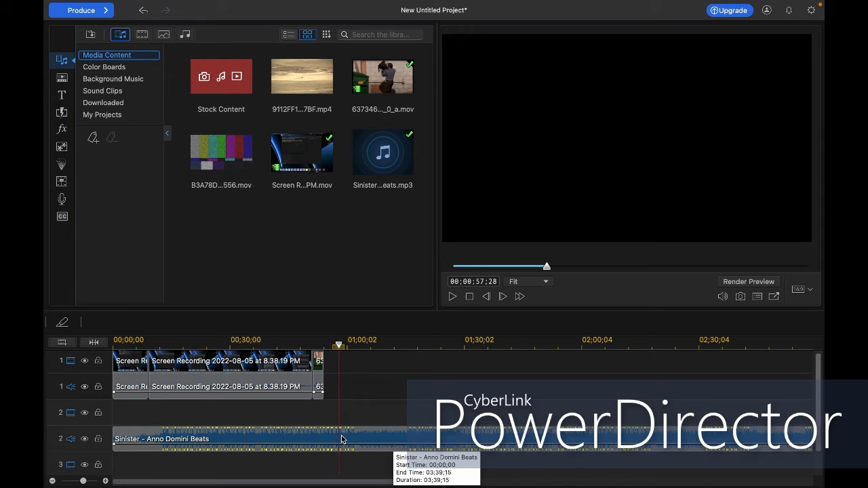
pyautogui.moveTo(339, 346); pyautogui.dragTo(353, 347)
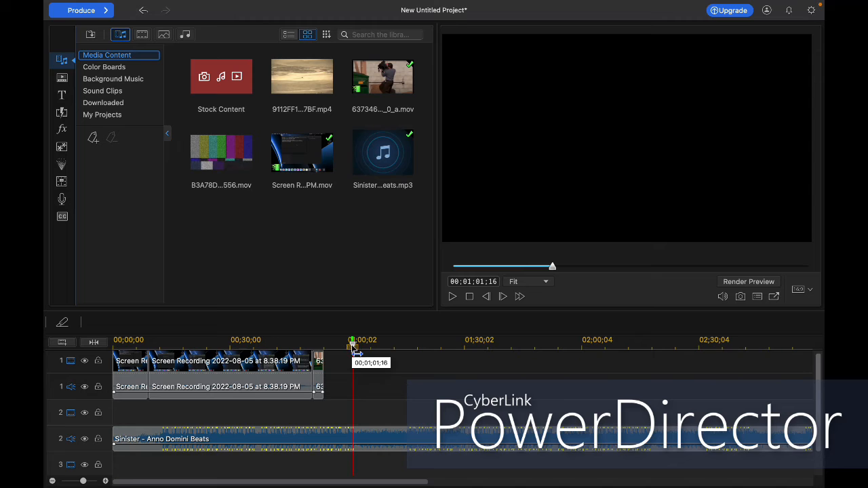
pyautogui.rightClick(356, 442)
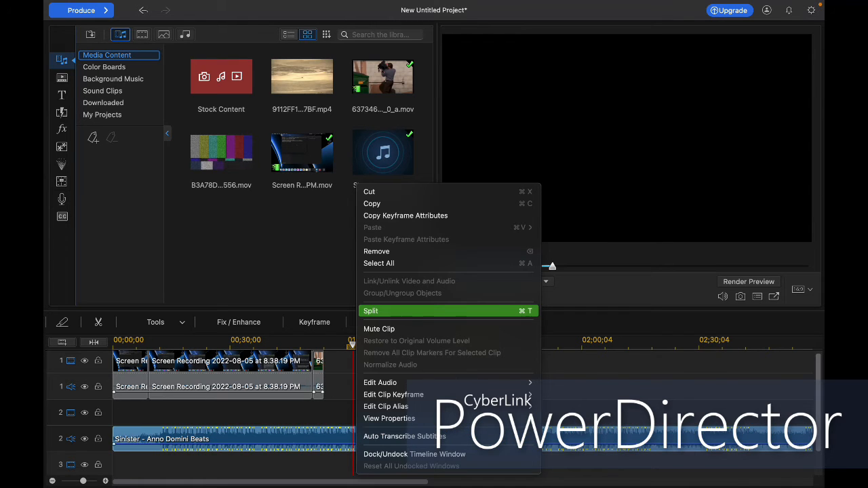
pyautogui.click(380, 310)
pyautogui.rightClick(418, 442)
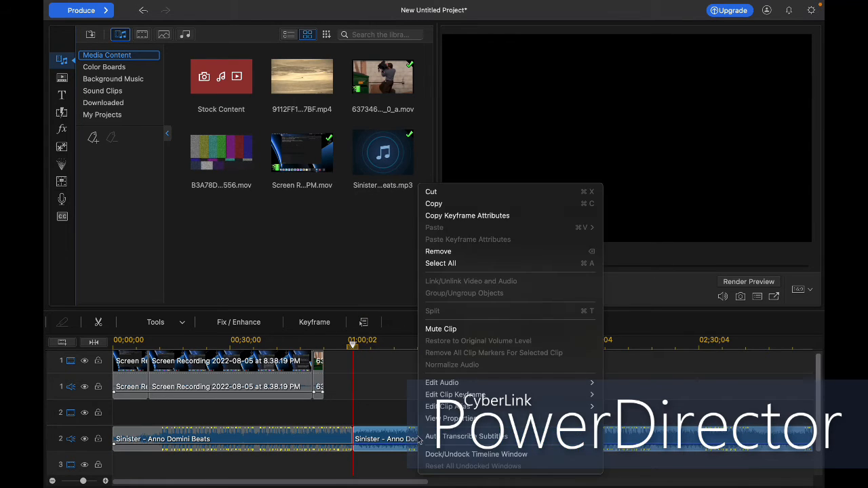
pyautogui.click(497, 250)
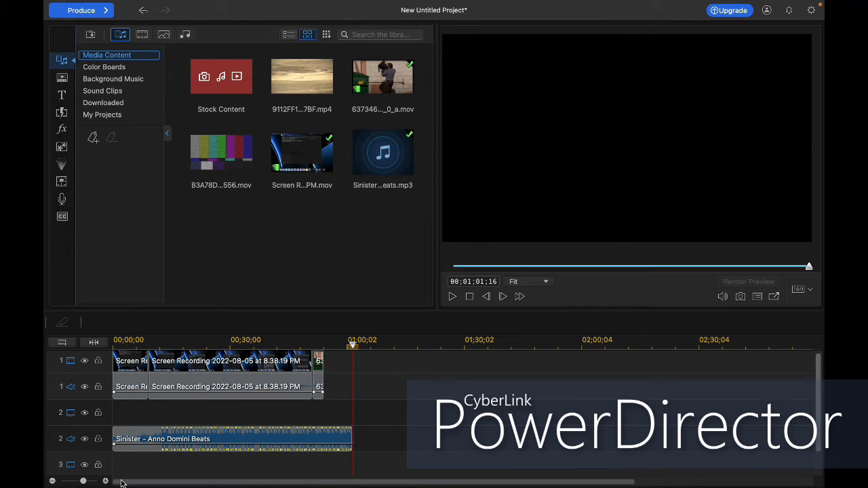
pyautogui.click(105, 481)
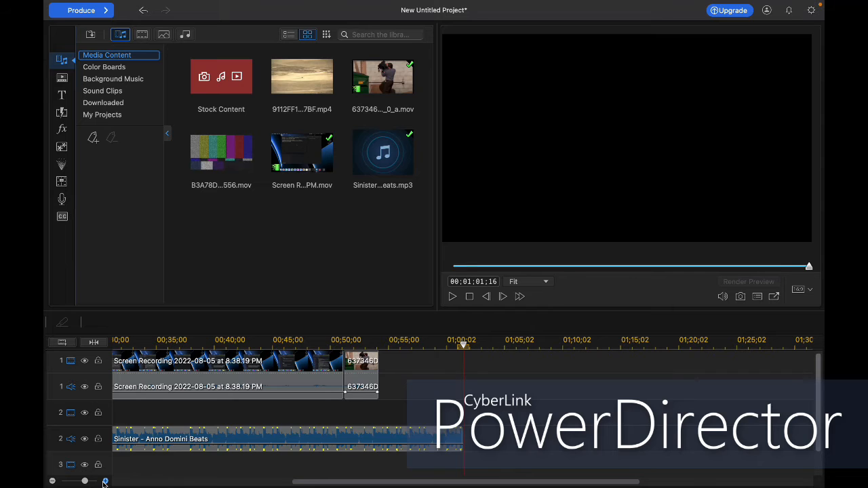
pyautogui.click(105, 481)
pyautogui.hscroll(-5, 234, 441)
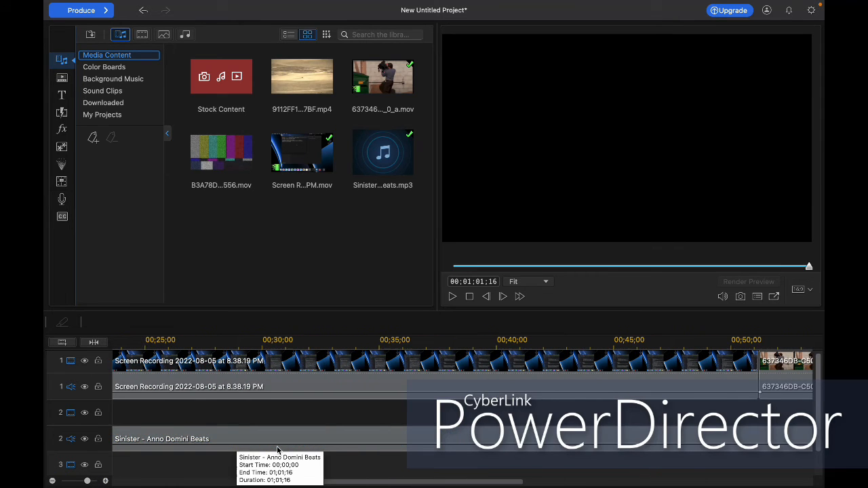
pyautogui.click(52, 480)
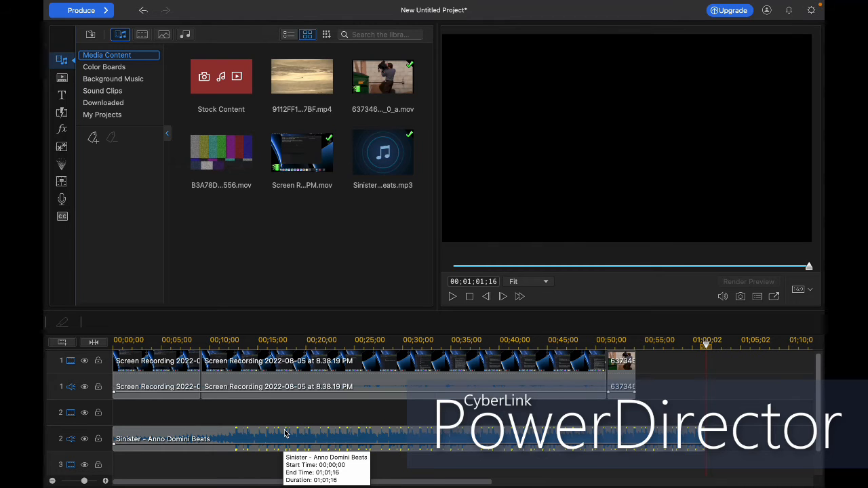
pyautogui.rightClick(285, 432)
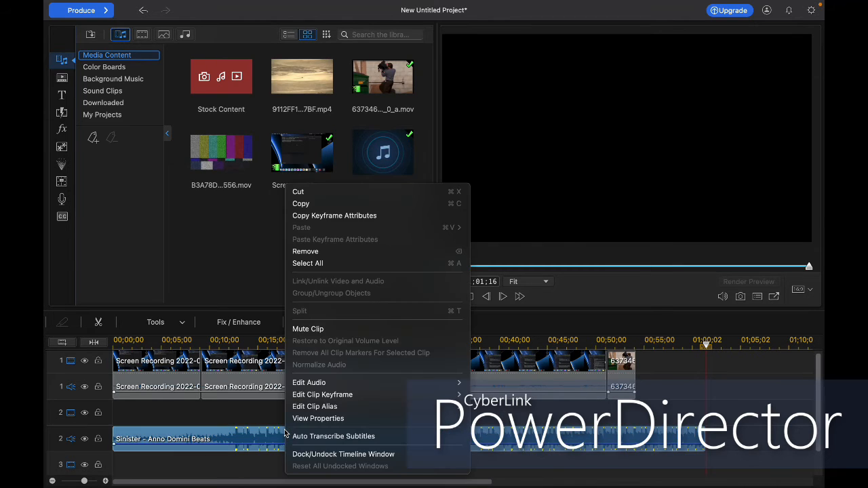
pyautogui.moveTo(323, 411)
pyautogui.moveTo(331, 394)
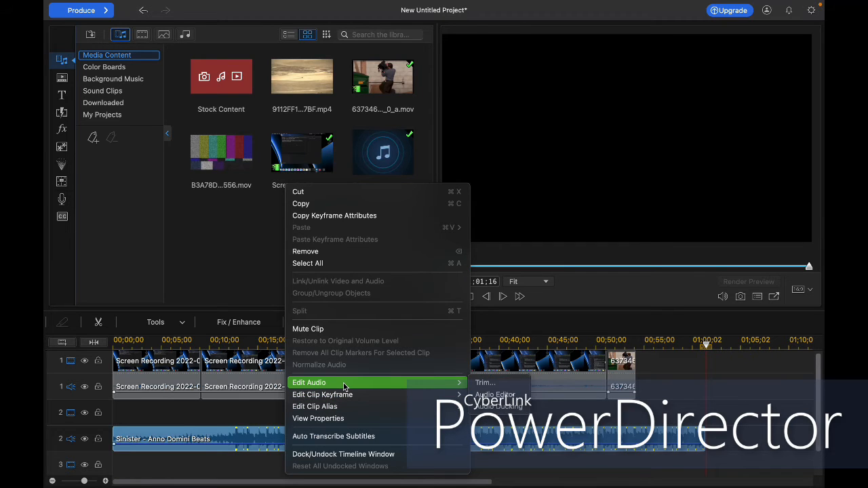
pyautogui.click(269, 411)
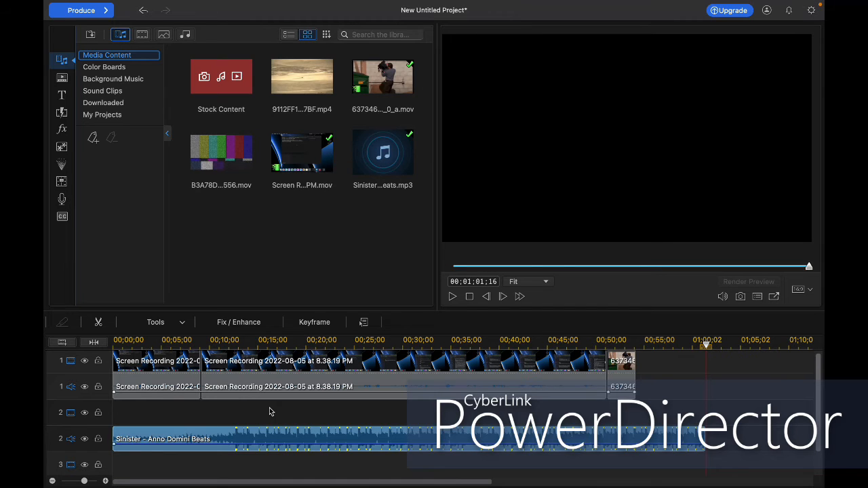
# - Apply audio ducking to the music clip with 96% sensitivity, 97% ducking level, the longest fade-in and a shortened fade-out
pyautogui.rightClick(283, 441)
pyautogui.moveTo(311, 393)
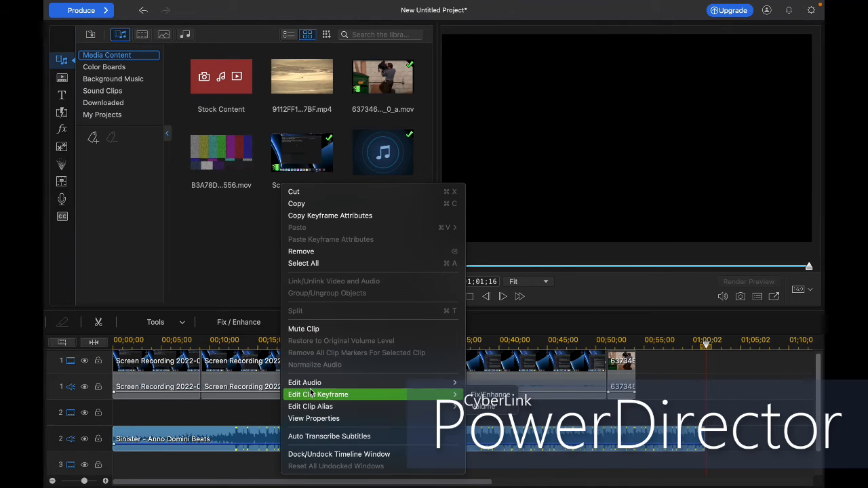
pyautogui.moveTo(441, 383)
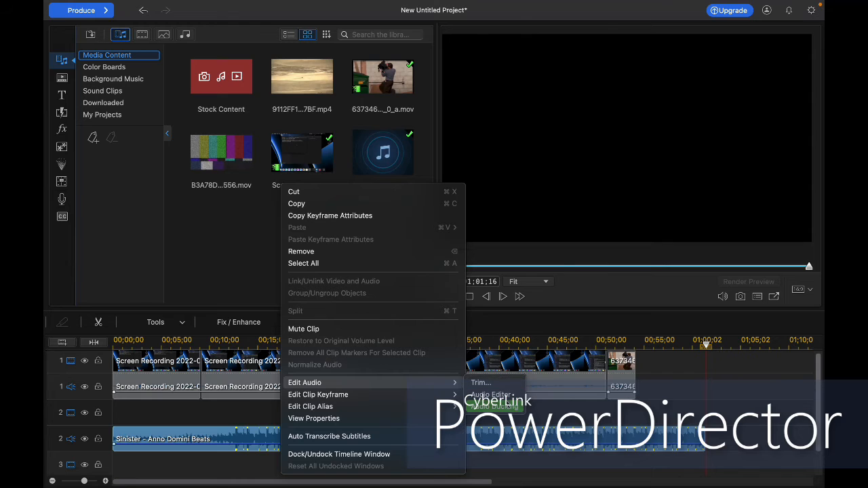
pyautogui.click(502, 407)
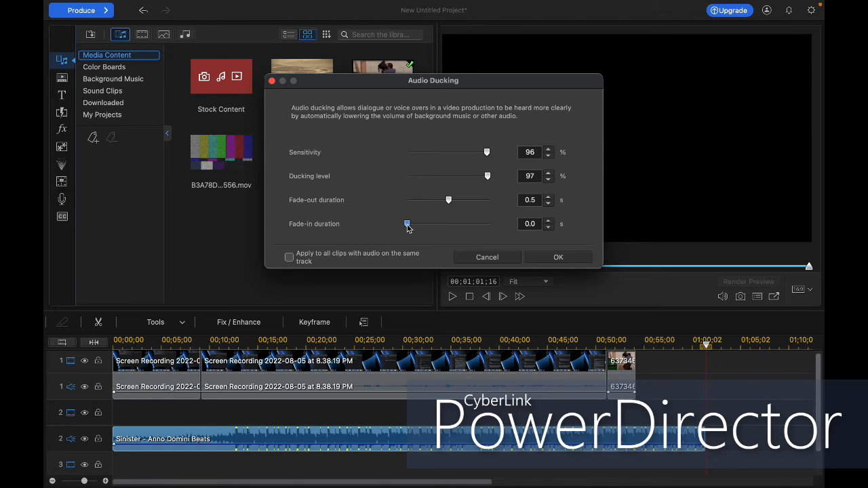
pyautogui.moveTo(407, 224); pyautogui.dragTo(490, 225)
pyautogui.moveTo(450, 201); pyautogui.dragTo(433, 200)
pyautogui.click(549, 260)
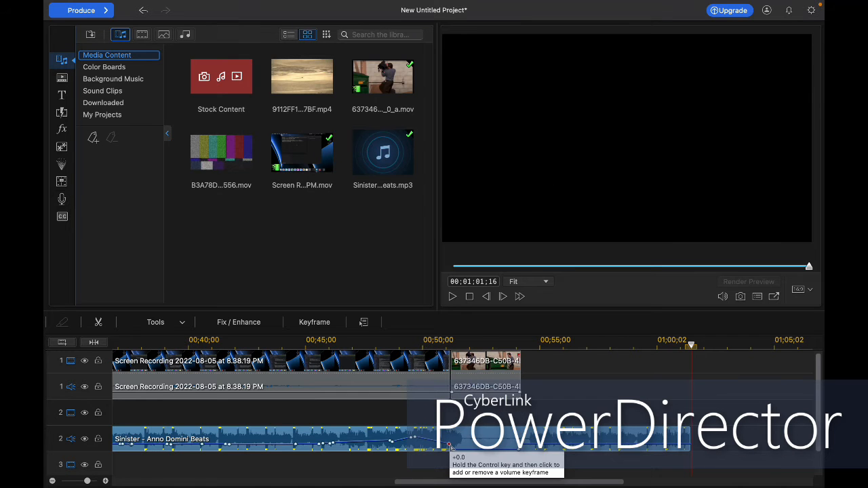
# - Raise the music's volume keyframe at the start of the meme clip and split the music there at 00;00;51;06
pyautogui.moveTo(451, 443); pyautogui.dragTo(451, 431)
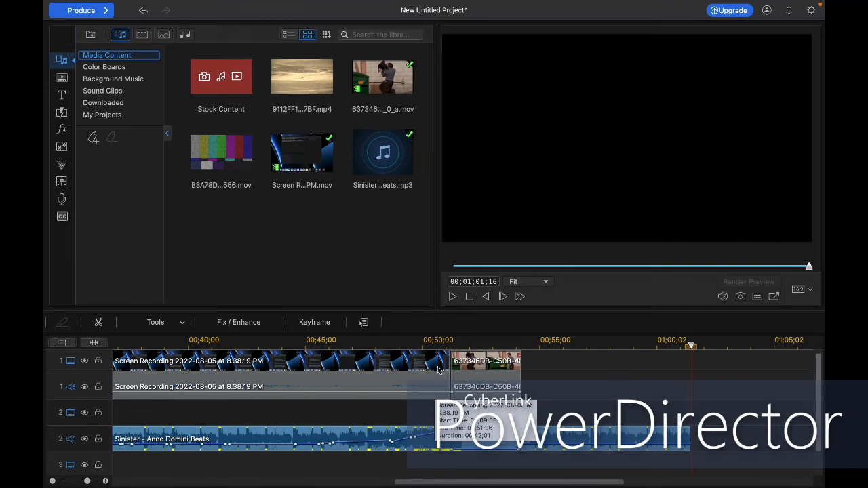
pyautogui.click(451, 348)
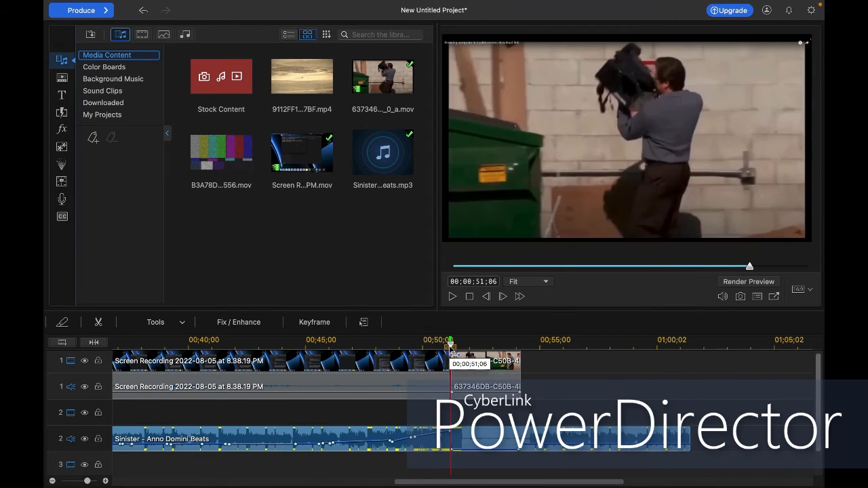
pyautogui.rightClick(453, 439)
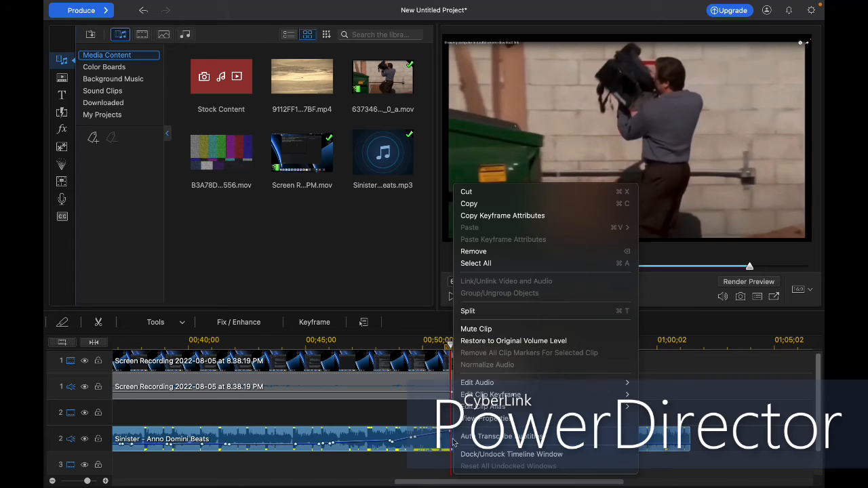
pyautogui.click(492, 317)
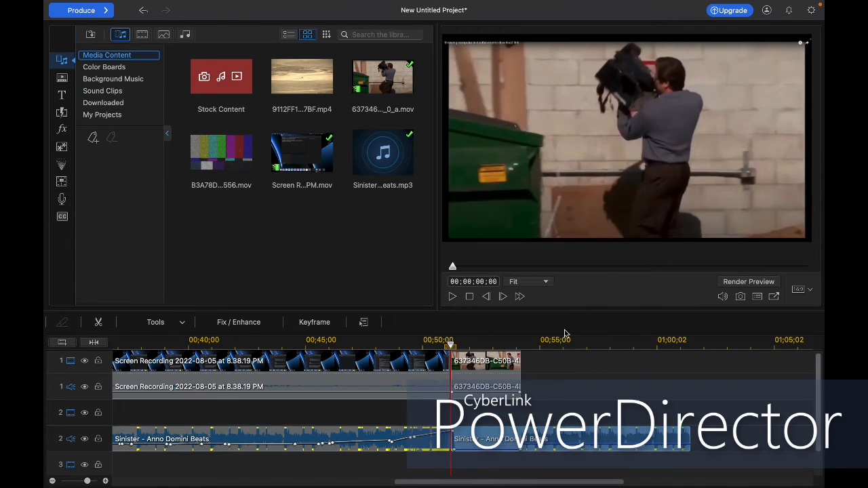
# - Split the music at the meme clip's end, 00;00;54;06, and remove the segment beneath the meme clip, leaving the gap
pyautogui.click(519, 343)
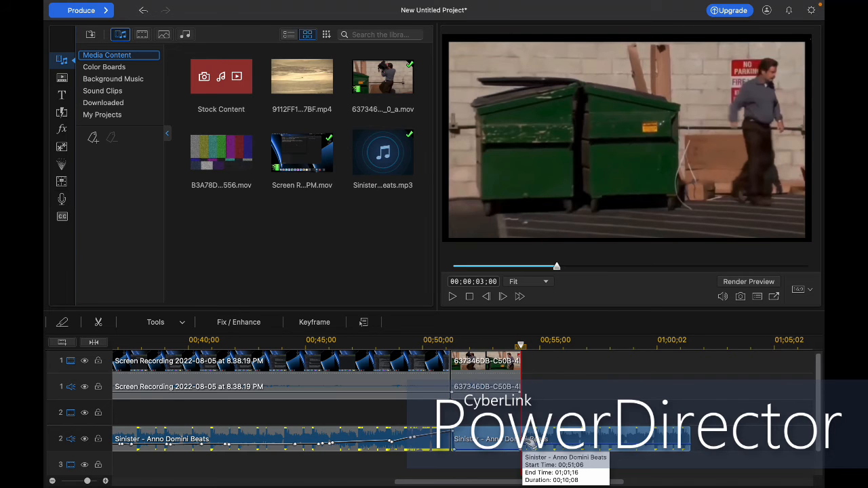
pyautogui.rightClick(529, 442)
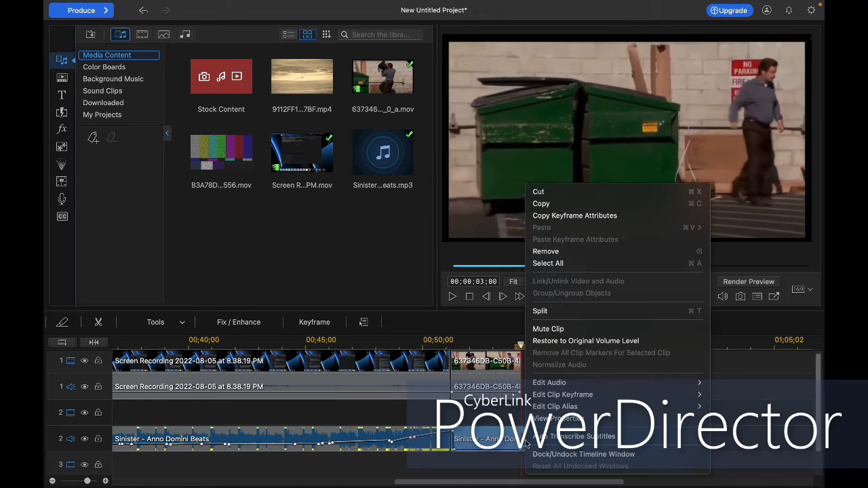
pyautogui.click(559, 312)
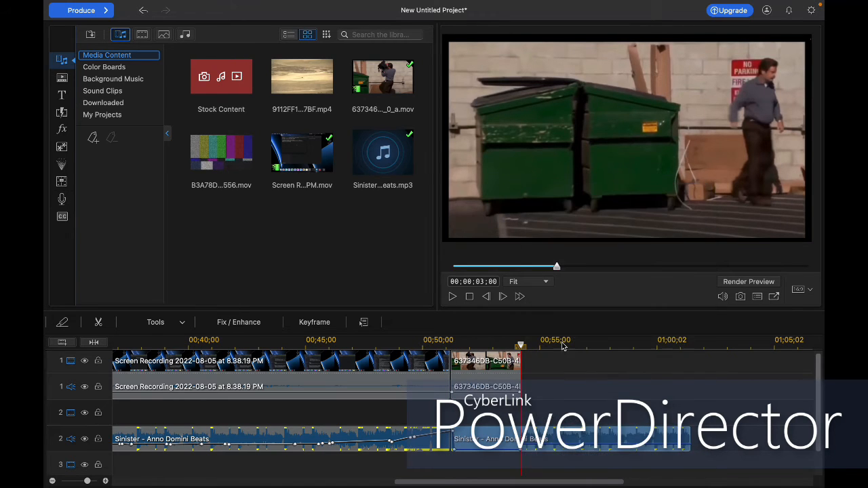
pyautogui.rightClick(493, 439)
pyautogui.moveTo(535, 253)
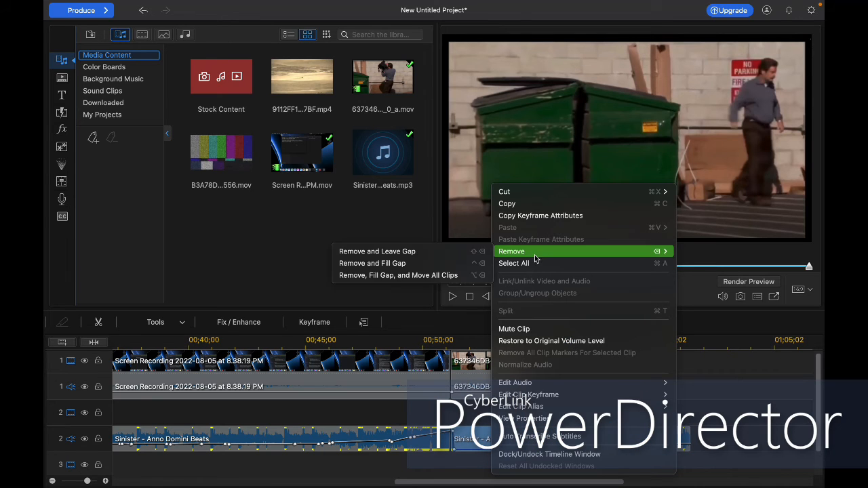
pyautogui.click(405, 254)
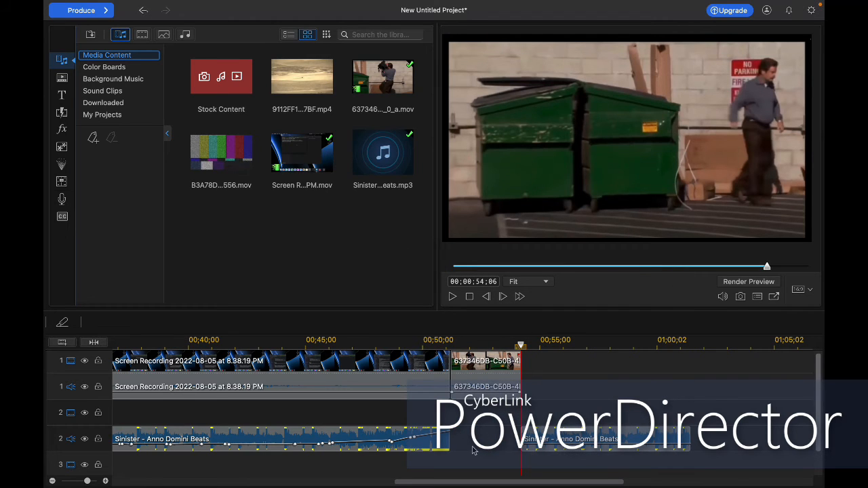
# - Try to adjust the volume line near the start of the last music segment on audio track 2
pyautogui.click(600, 439)
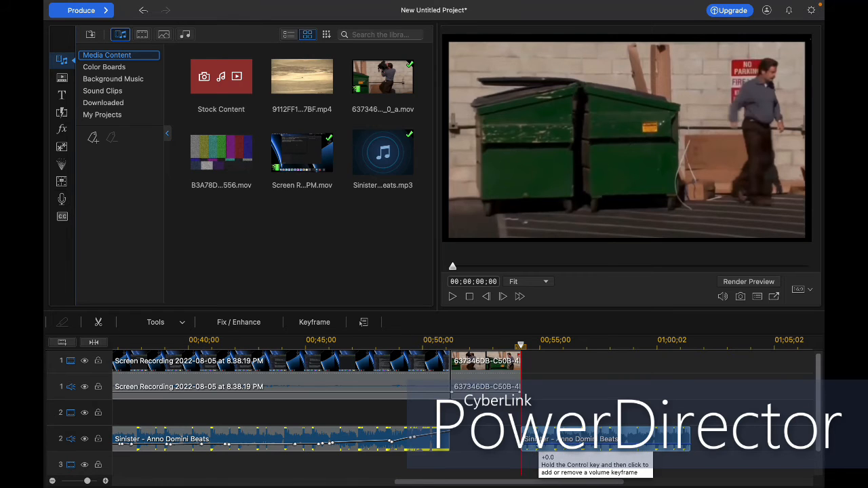
pyautogui.moveTo(530, 447); pyautogui.dragTo(530, 444)
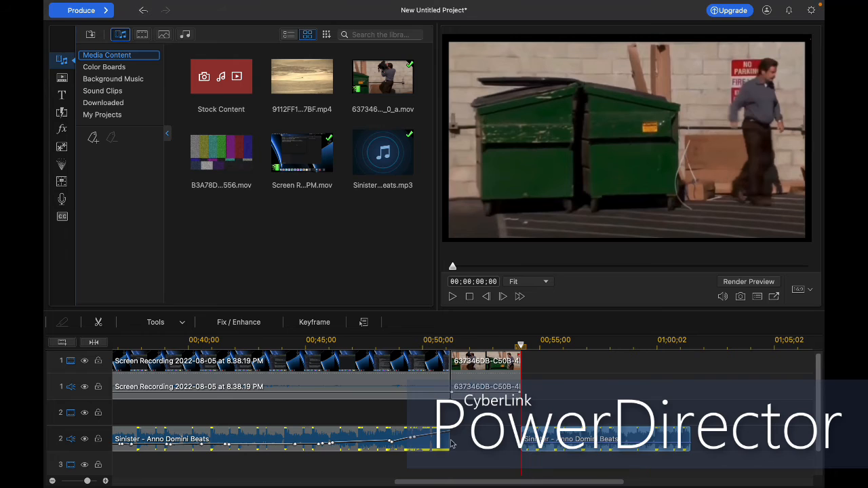
pyautogui.hscroll(-3, 452, 444)
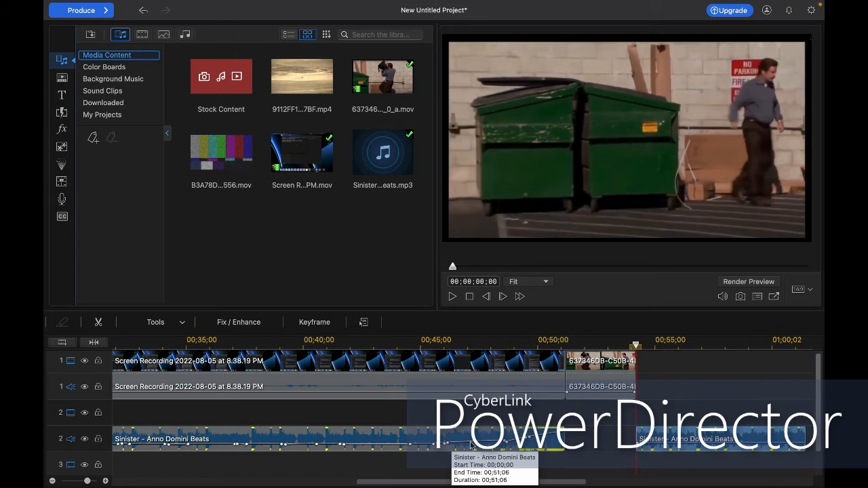
# - Apply Dynamic Range Compression to the first music segment in the Audio Editor with the output gain lowered to about -9.6 dB
pyautogui.click(473, 445)
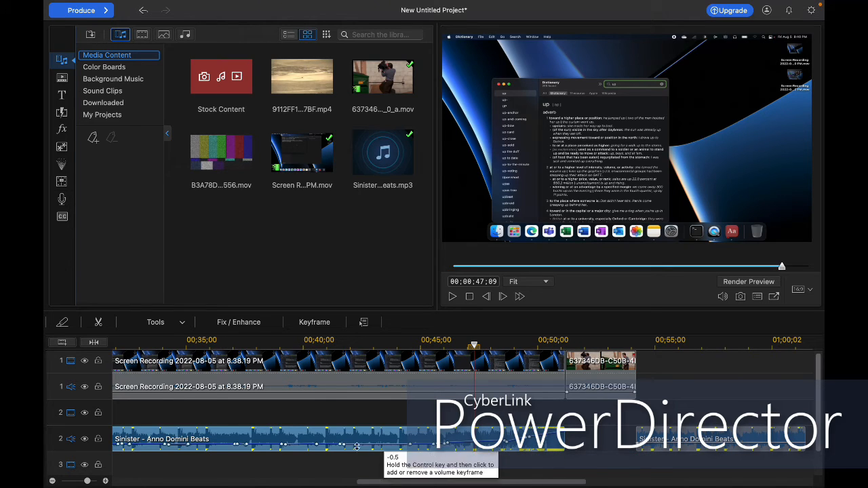
pyautogui.rightClick(272, 444)
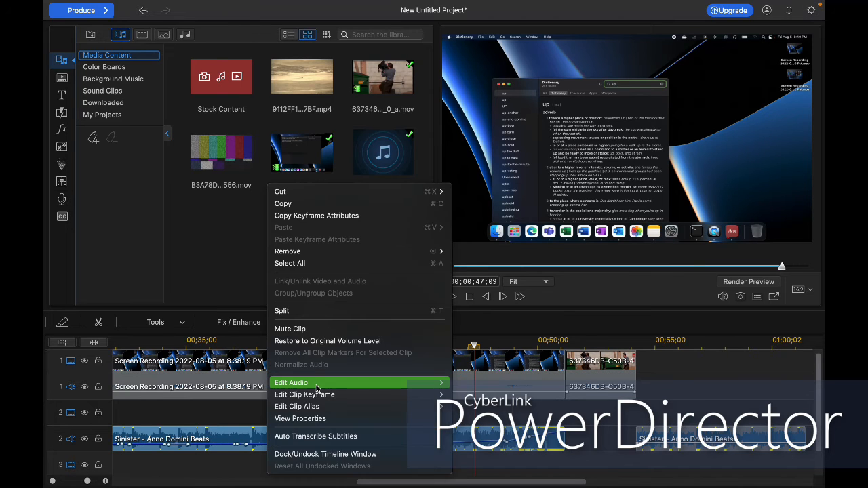
pyautogui.moveTo(316, 386)
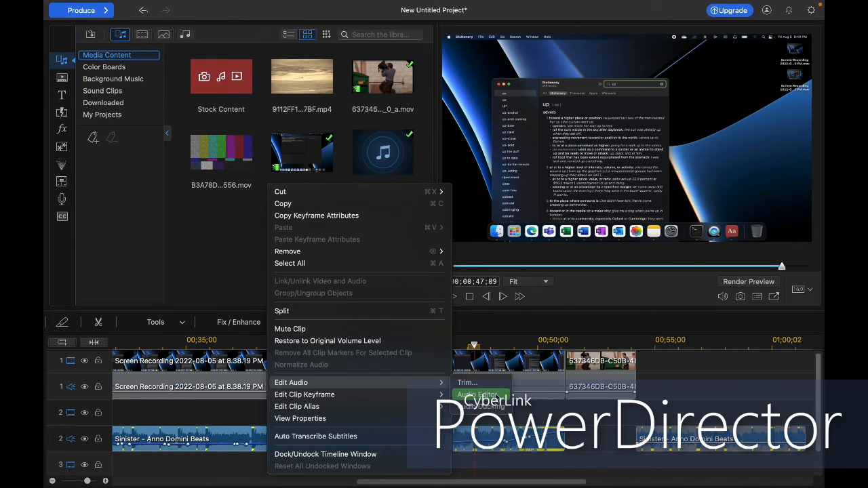
pyautogui.click(495, 396)
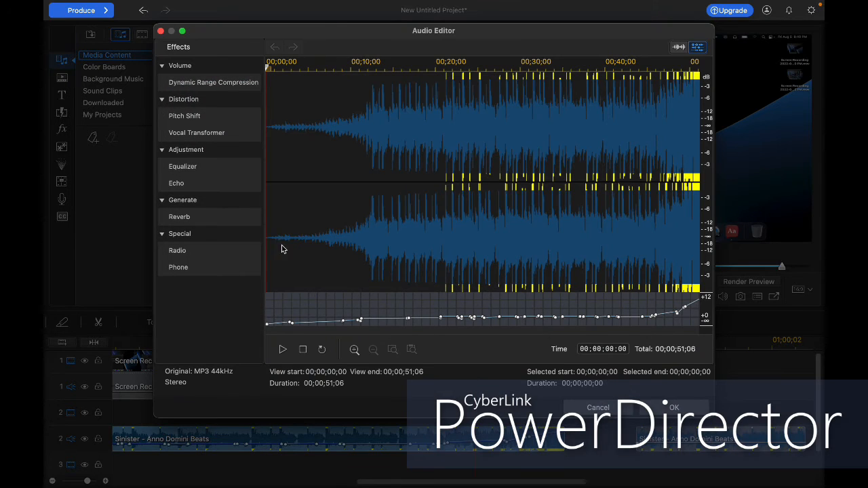
pyautogui.click(185, 83)
pyautogui.moveTo(315, 94); pyautogui.dragTo(304, 95)
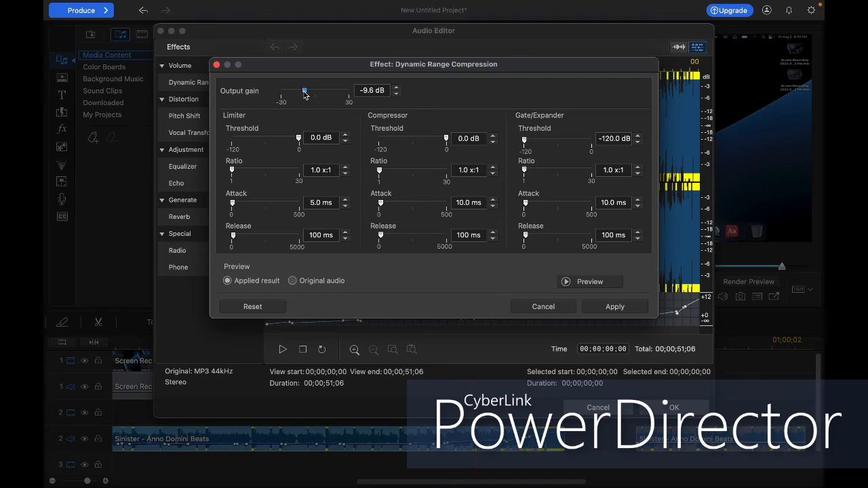
pyautogui.click(396, 94)
pyautogui.click(613, 306)
pyautogui.click(674, 408)
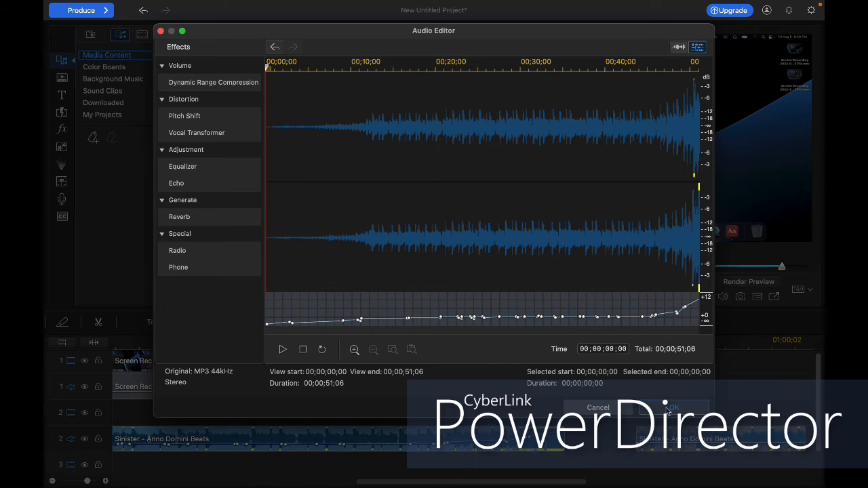
# - Play back the edit and raise the meme clip's volume line on audio track 1
pyautogui.hscroll(-10, 369, 413)
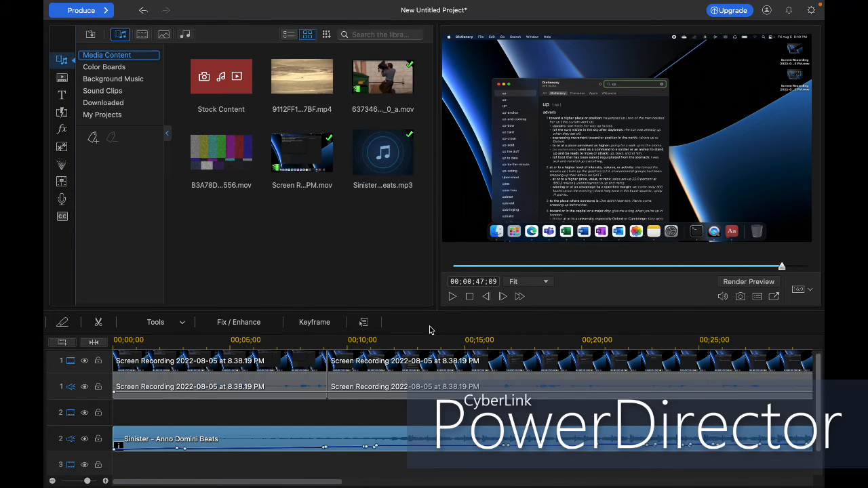
pyautogui.click(452, 296)
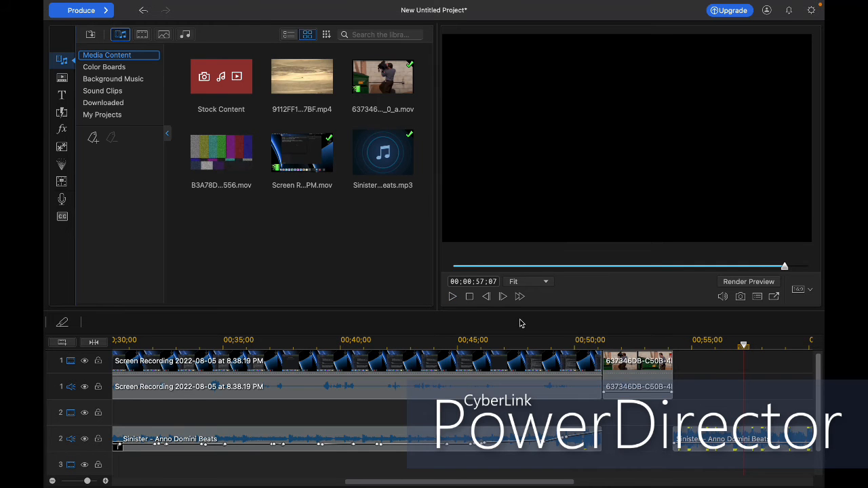
pyautogui.click(622, 392)
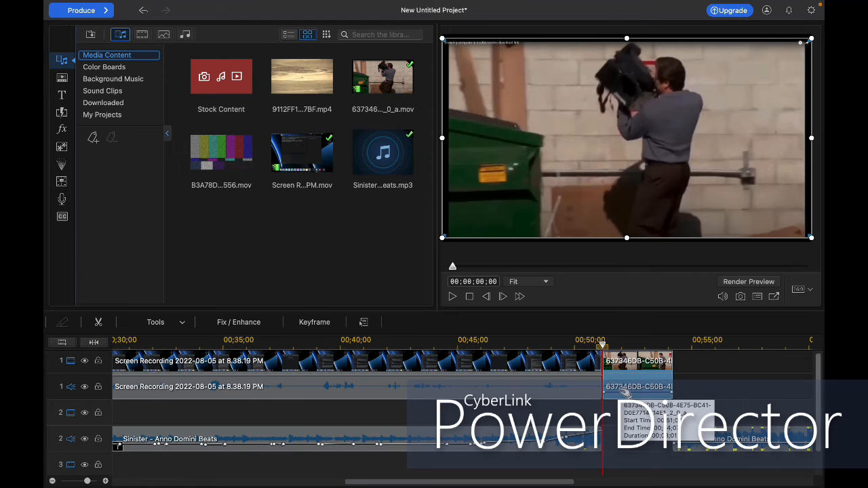
pyautogui.moveTo(618, 392); pyautogui.dragTo(612, 377)
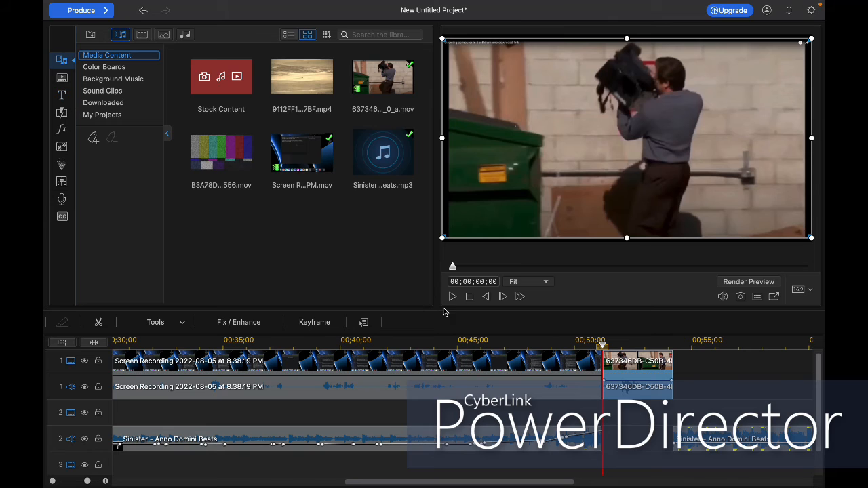
# - Add the Default title directly after the meme clip on video track 1 and open it in the Title Designer
pyautogui.click(62, 94)
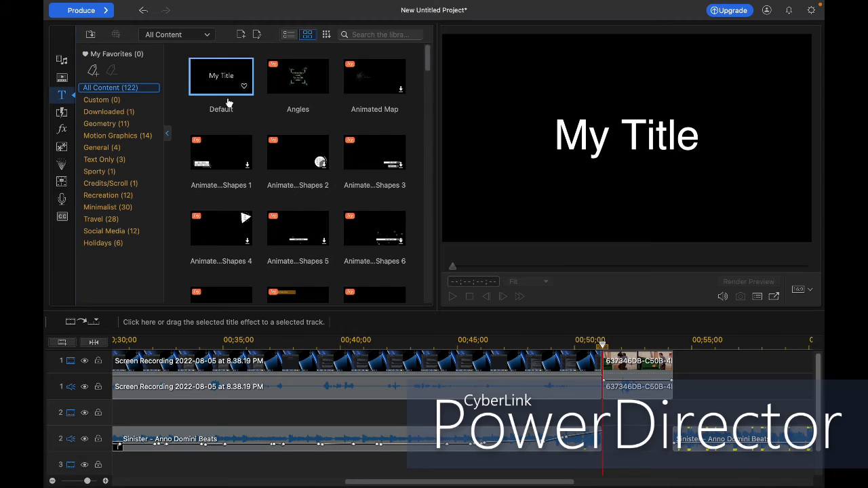
pyautogui.moveTo(221, 84); pyautogui.dragTo(673, 365)
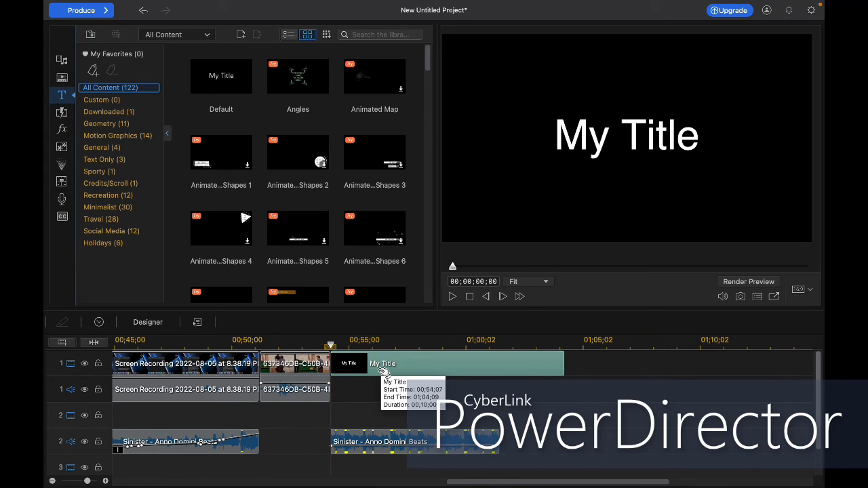
pyautogui.rightClick(378, 372)
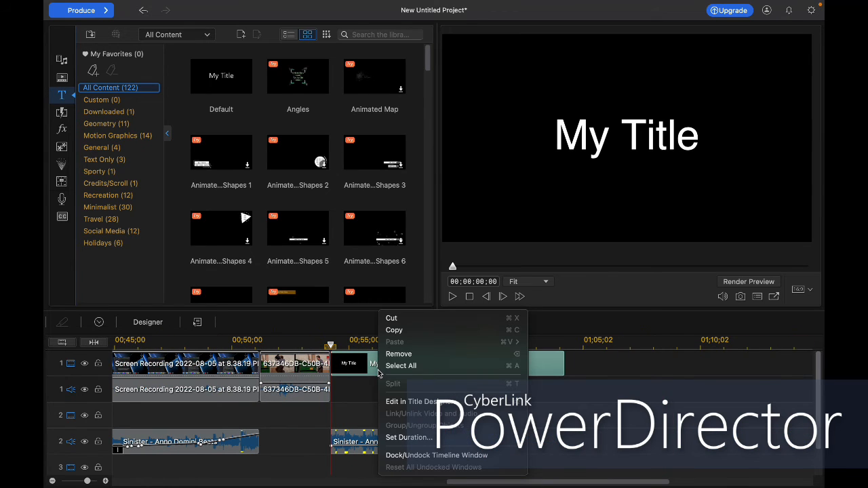
pyautogui.click(407, 401)
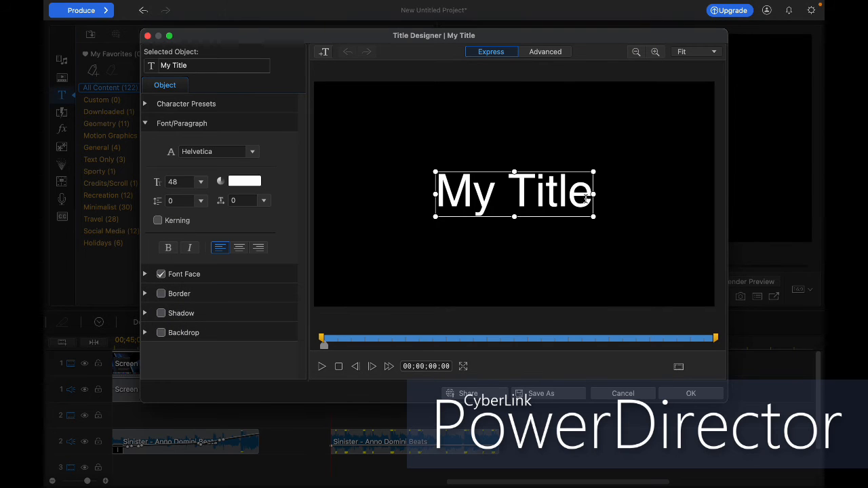
# - Replace the title's placeholder text with "Subscribe for more, PLEASE"
pyautogui.doubleClick(587, 198)
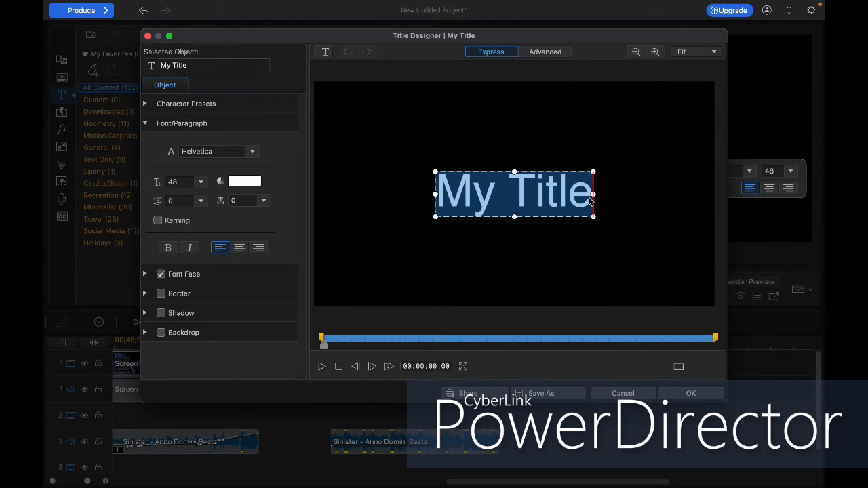
pyautogui.write('S')
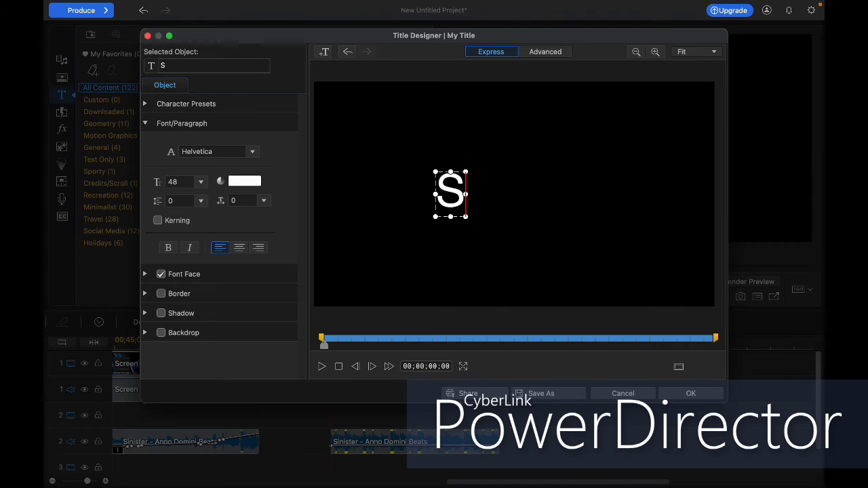
pyautogui.write('ubri')
pyautogui.press('BackSpace')
pyautogui.press('BackSpace')
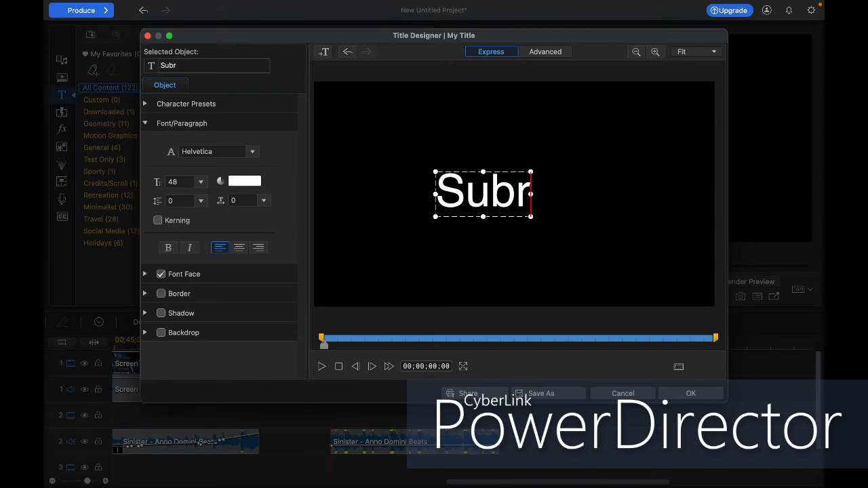
pyautogui.write('scri')
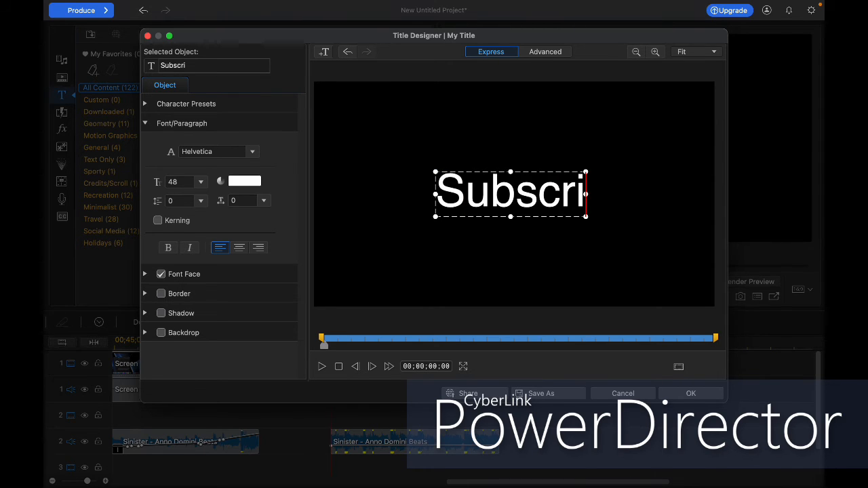
pyautogui.write('be for mo')
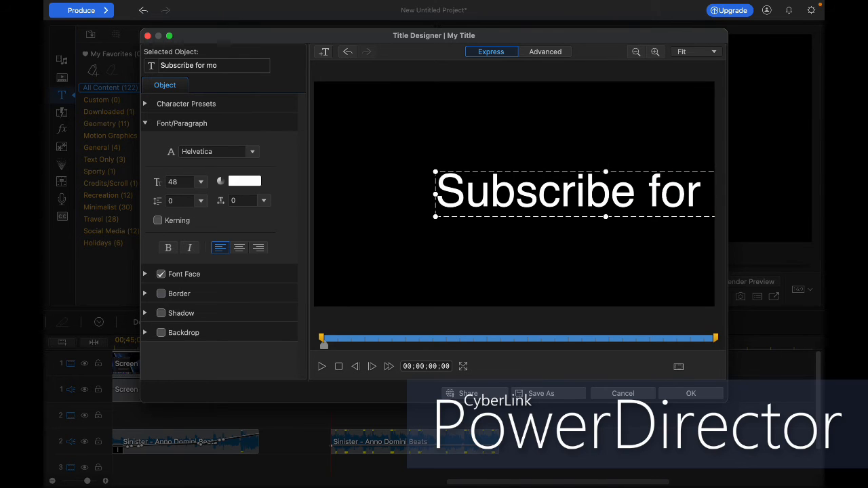
pyautogui.write('re.')
pyautogui.press('BackSpace')
pyautogui.write(', PLES')
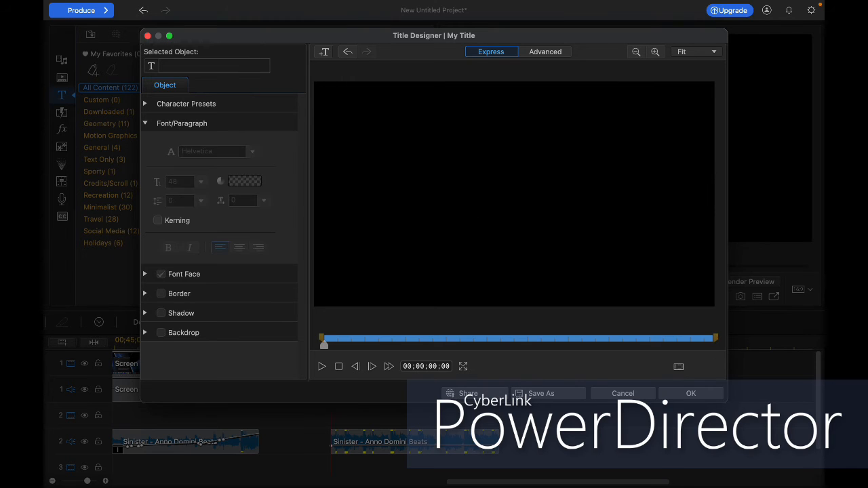
# - Break the title text into two lines after "Subscribe for" and centre the text box in the frame
pyautogui.click(546, 166)
pyautogui.click(563, 174)
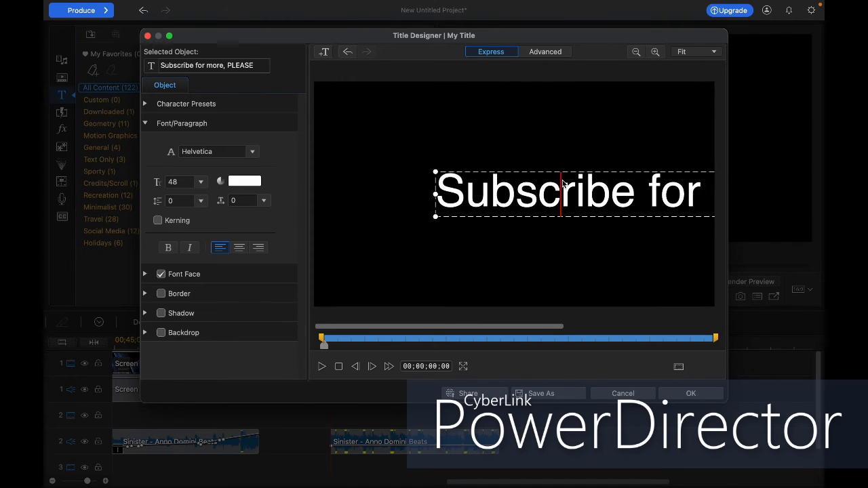
pyautogui.moveTo(608, 172); pyautogui.dragTo(397, 173)
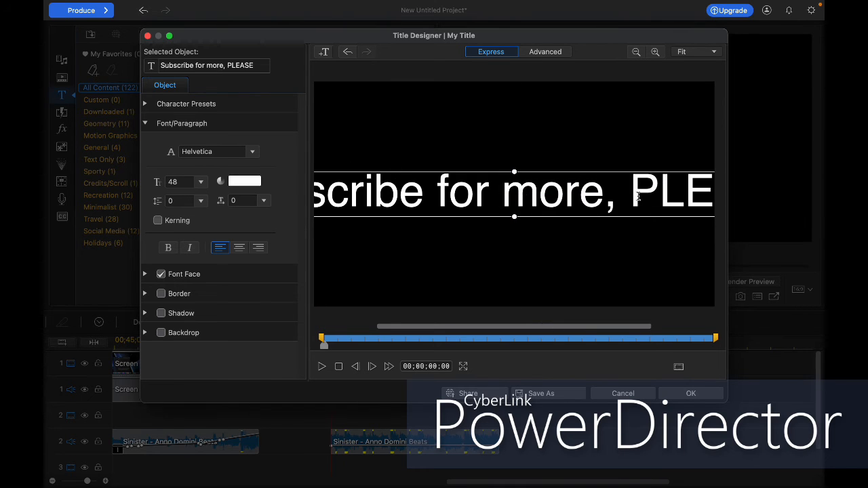
pyautogui.click(499, 190)
pyautogui.press('Return')
pyautogui.click(509, 166)
pyautogui.moveTo(509, 166); pyautogui.dragTo(543, 149)
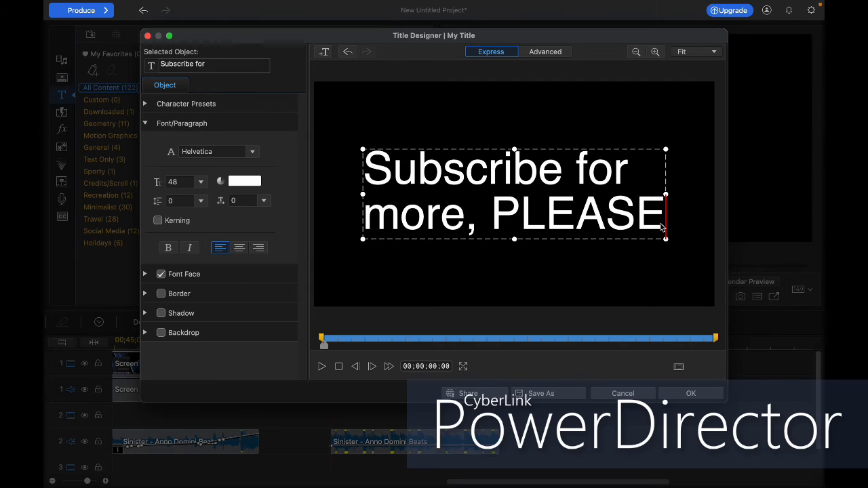
# - Append "!!!" to the title text, centre it horizontally again and accept the title changes
pyautogui.write('!!!')
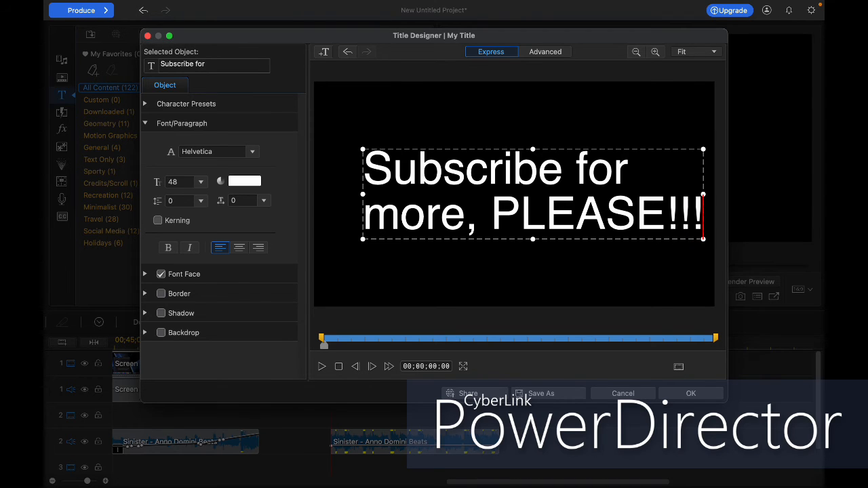
pyautogui.moveTo(553, 151); pyautogui.dragTo(534, 150)
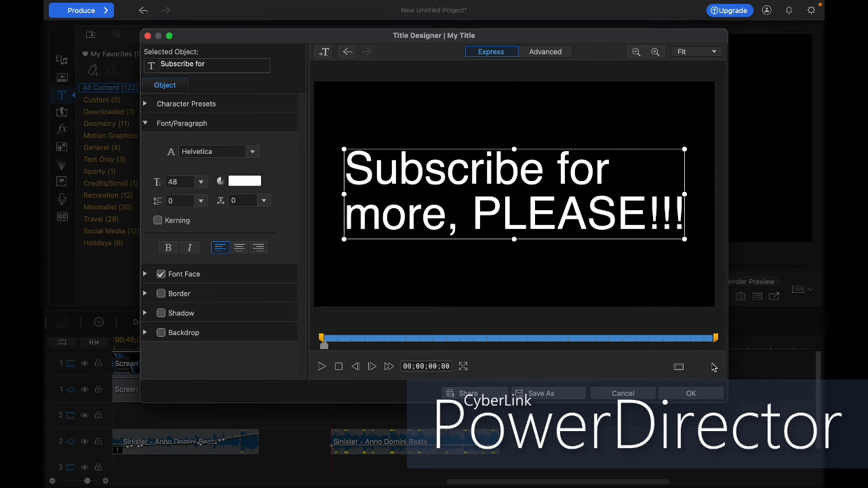
pyautogui.click(690, 393)
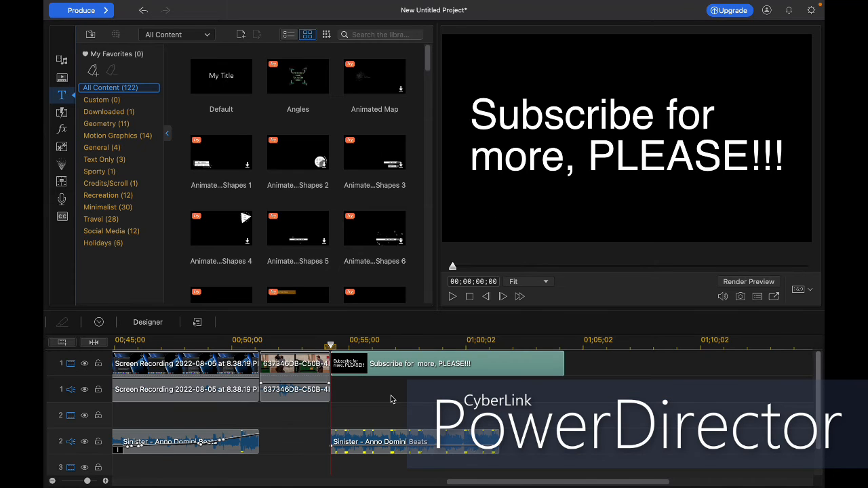
# - Split the title clip at the end of the music, 01;01;15, and remove the part that runs past it
pyautogui.rightClick(499, 366)
pyautogui.click(456, 350)
pyautogui.click(499, 343)
pyautogui.rightClick(514, 366)
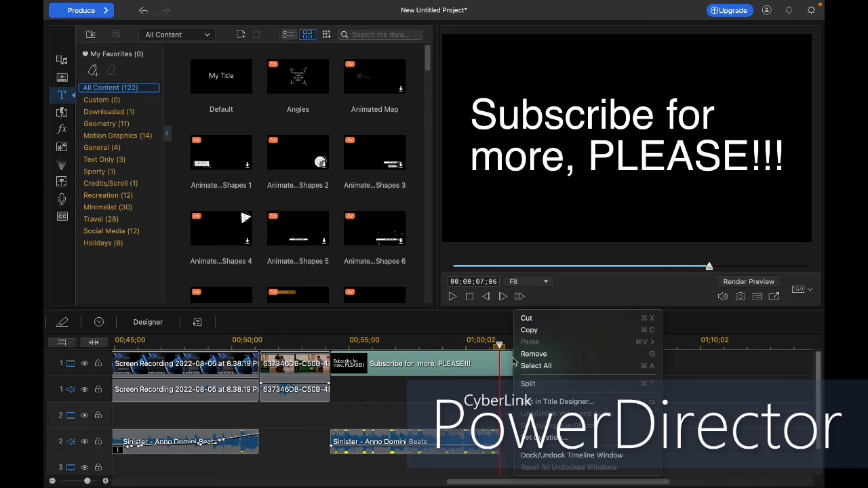
pyautogui.click(527, 384)
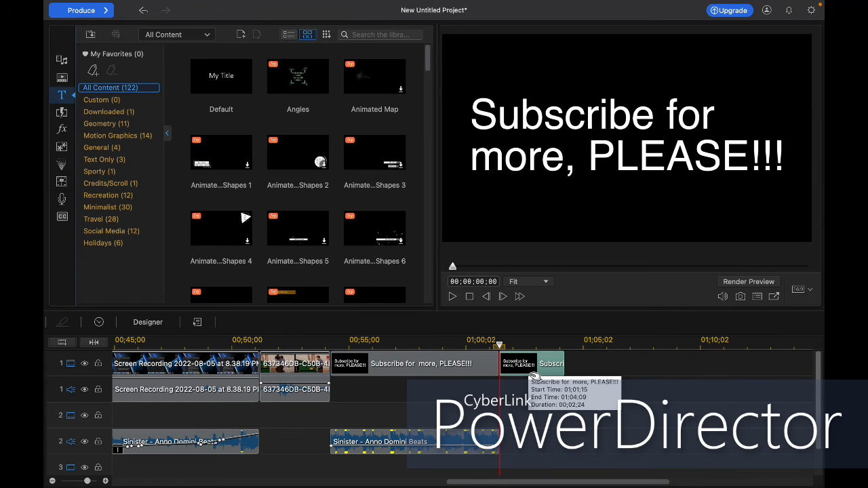
pyautogui.rightClick(534, 375)
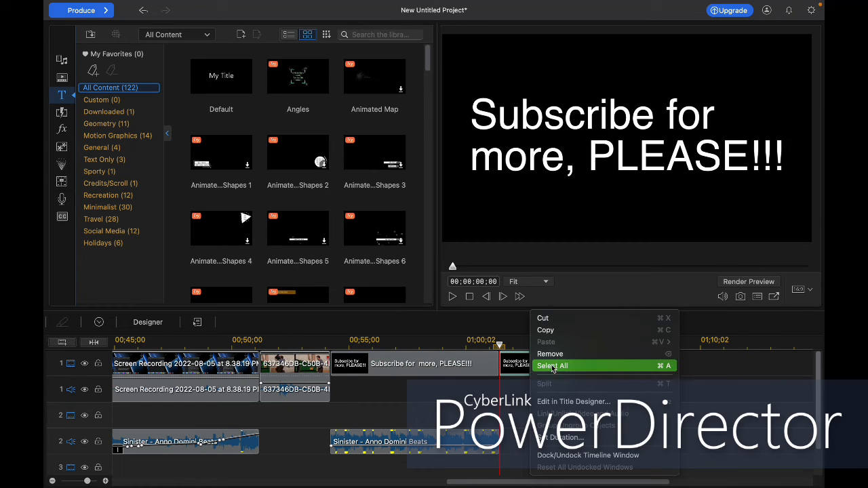
pyautogui.click(554, 354)
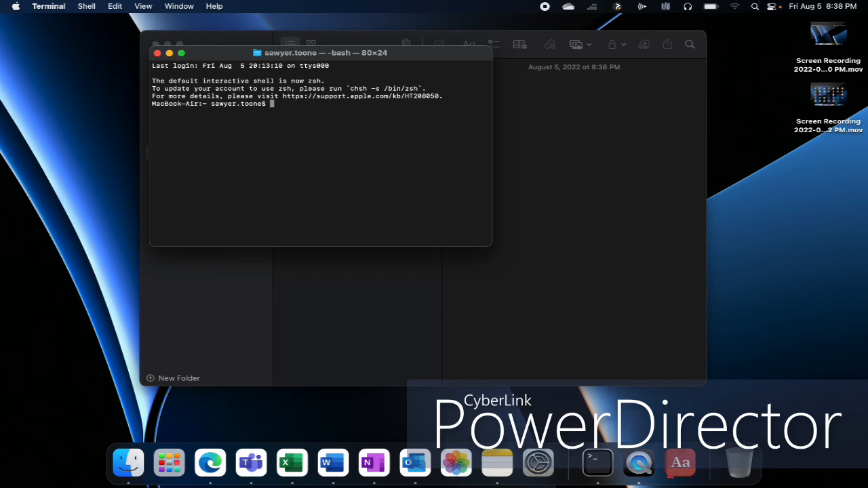
pyautogui.write('clear')
pyautogui.press('Return')
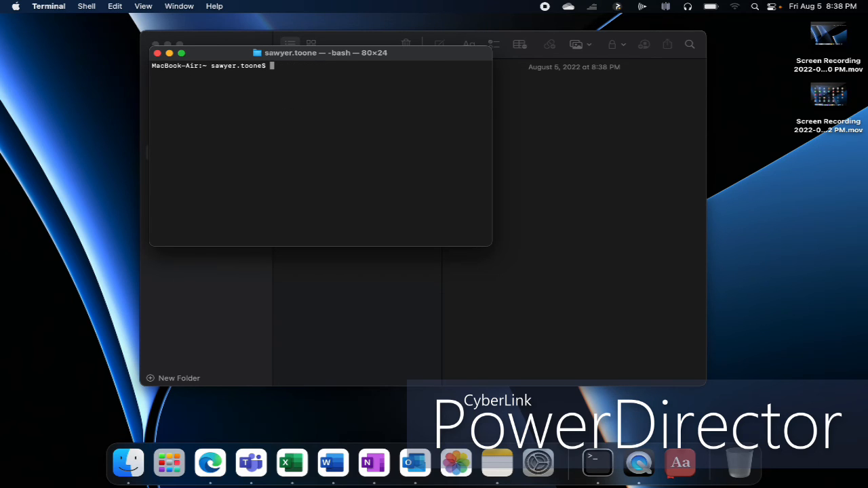
pyautogui.click(541, 153)
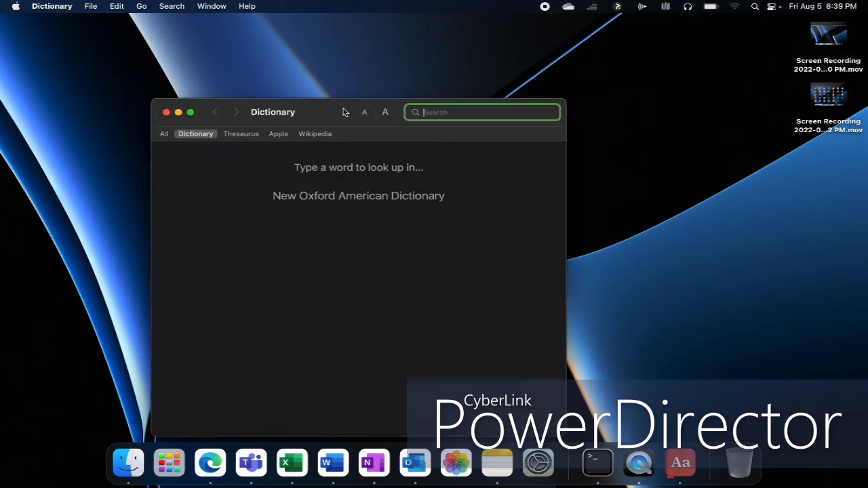
pyautogui.moveTo(345, 125); pyautogui.dragTo(311, 125)
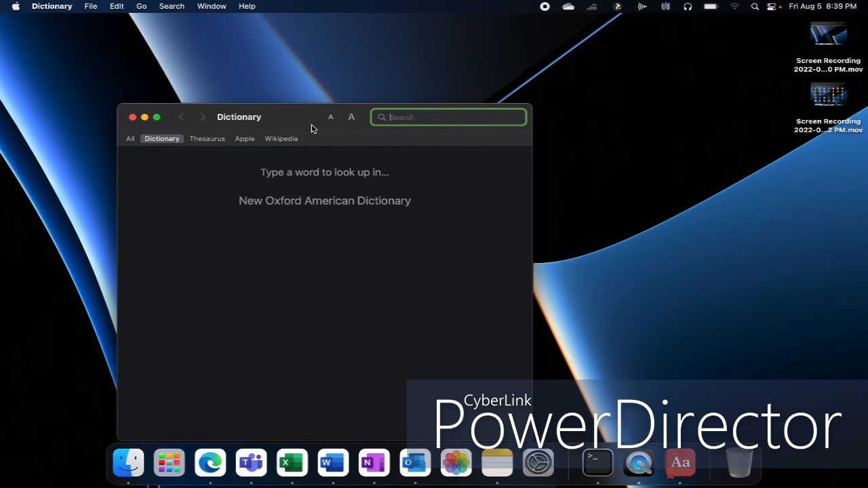
pyautogui.write('never')
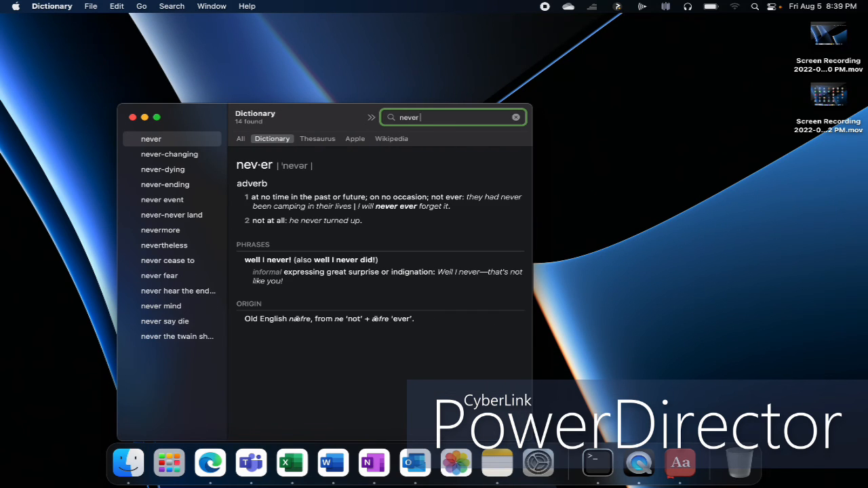
pyautogui.write(' go')
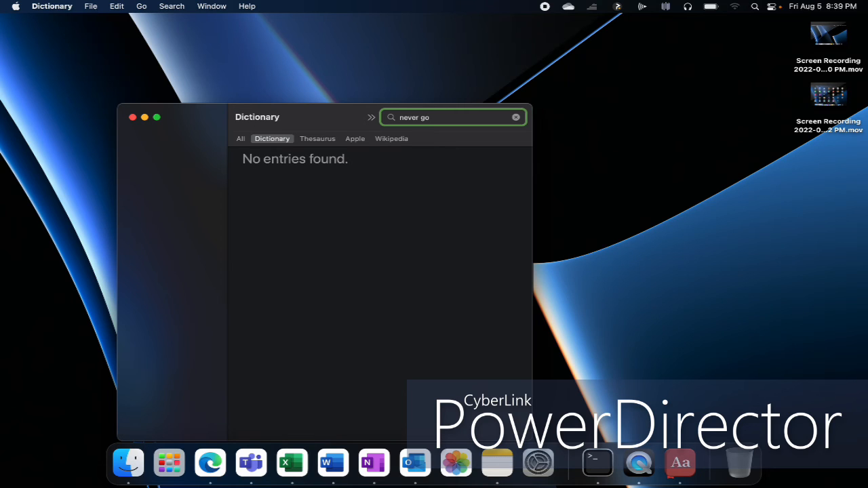
# - Shorten the Dictionary search to "never" to view its entry, and replace it with a lookup of "gonna"
pyautogui.press('BackSpace')
pyautogui.press('BackSpace')
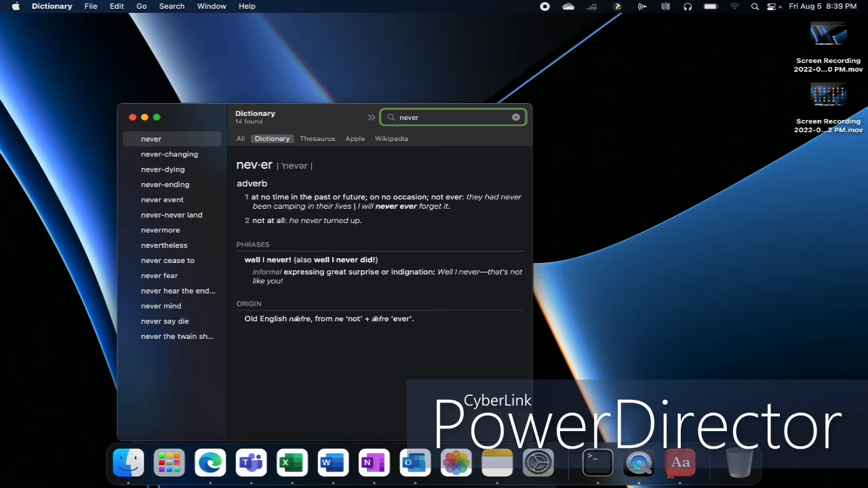
pyautogui.press('BackSpace')
pyautogui.press('BackSpace')
pyautogui.press('BackSpace')
pyautogui.press('BackSpace')
pyautogui.press('BackSpace')
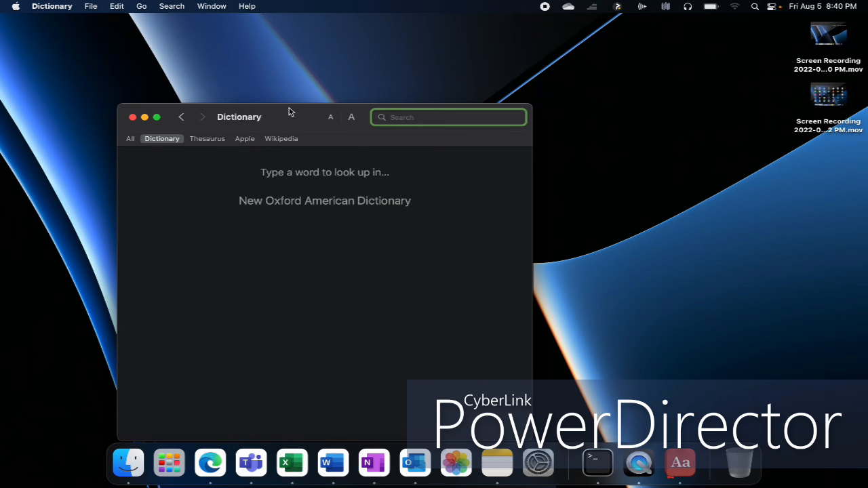
pyautogui.write('gonna')
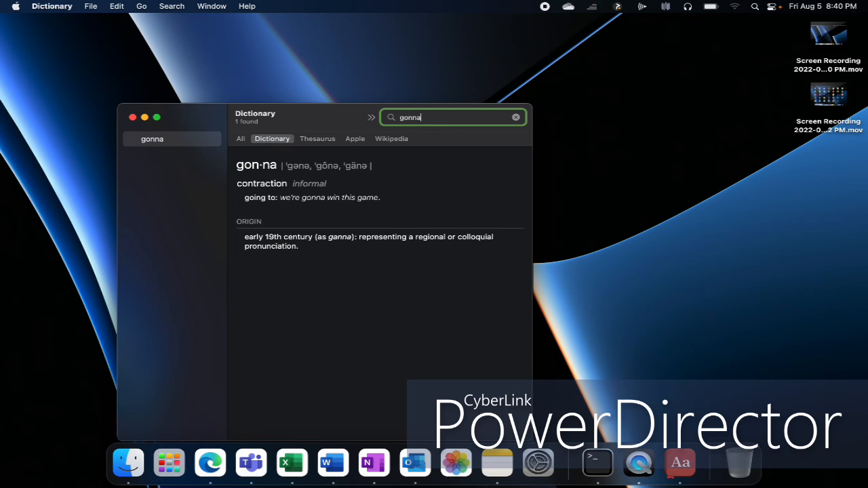
# - Replace the search term with "give" to look up its dictionary entry
pyautogui.press('BackSpace')
pyautogui.press('BackSpace')
pyautogui.press('BackSpace')
pyautogui.press('BackSpace')
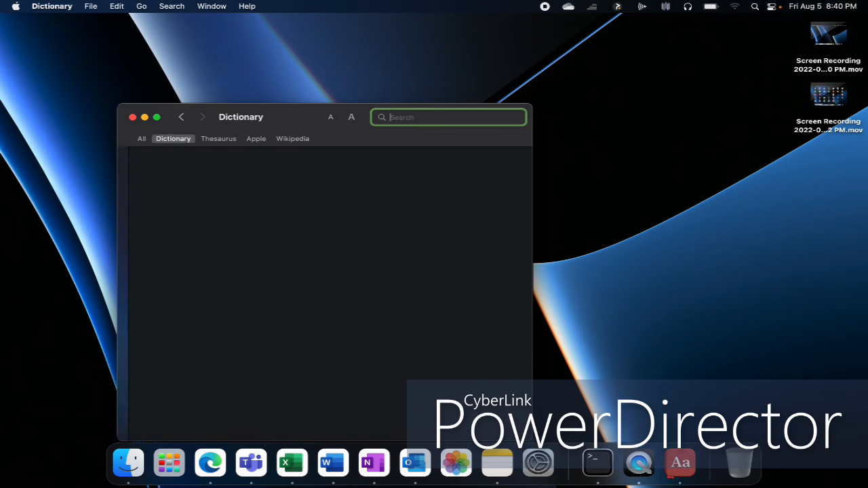
pyautogui.write('give')
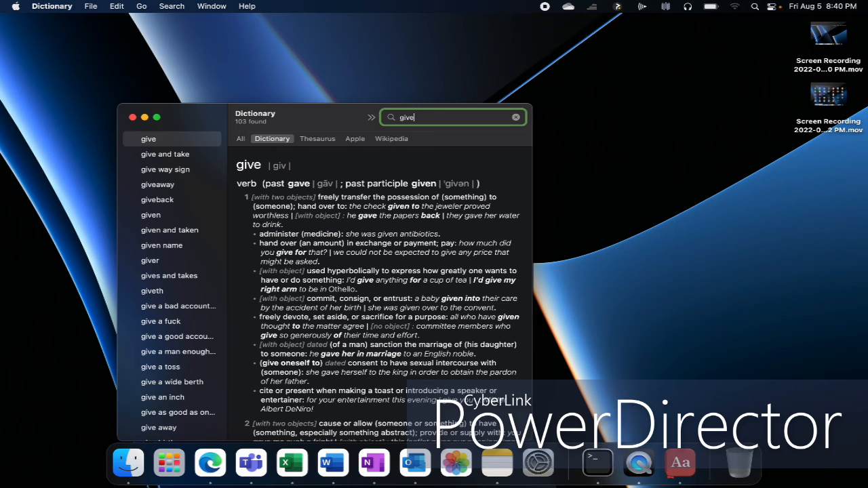
# - Clear the search and look up the word "you" in the New Oxford American Dictionary
pyautogui.press('BackSpace')
pyautogui.press('BackSpace')
pyautogui.press('BackSpace')
pyautogui.press('BackSpace')
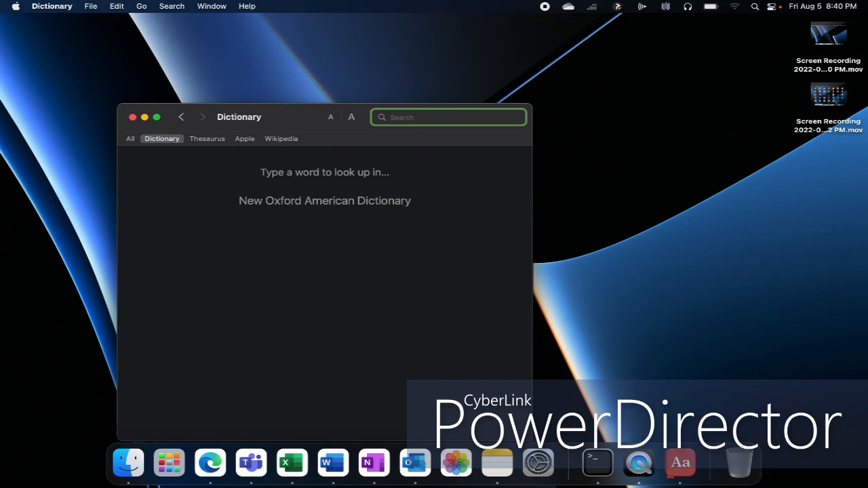
pyautogui.write('you')
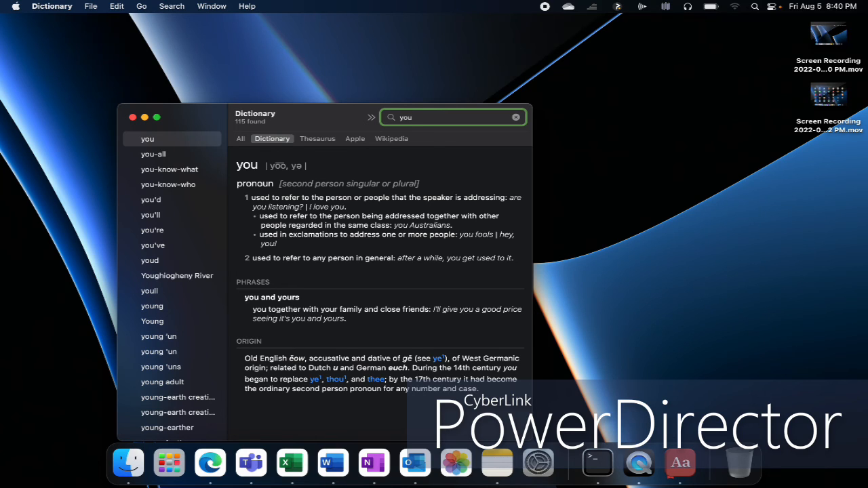
# - Replace the search term with "up" to look up its dictionary entry
pyautogui.press('BackSpace')
pyautogui.press('BackSpace')
pyautogui.press('BackSpace')
pyautogui.write('up')
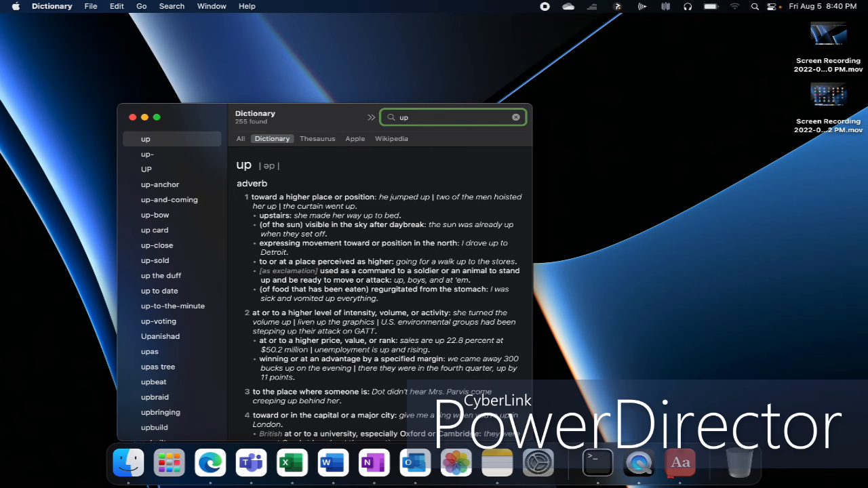